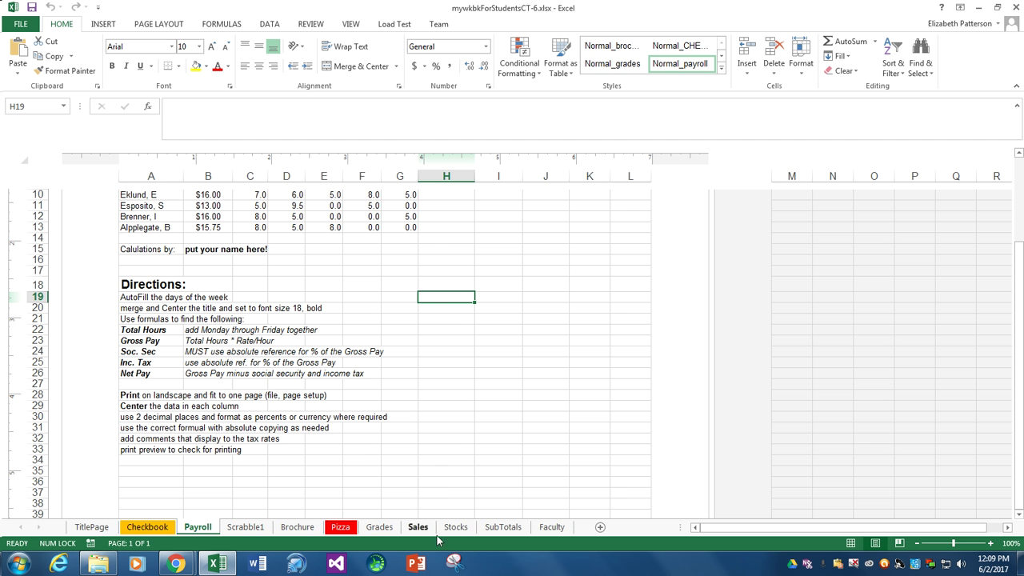
Review the Pizza worksheet's expense table and pie chart, and the check register on the Checkbook worksheet.
{"action": "left_click", "coordinate": [340, 527]}
{"action": "scroll", "coordinate": [485, 368], "scroll_direction": "up", "scroll_amount": 3}
{"action": "scroll", "coordinate": [490, 360], "scroll_direction": "up", "scroll_amount": 2}
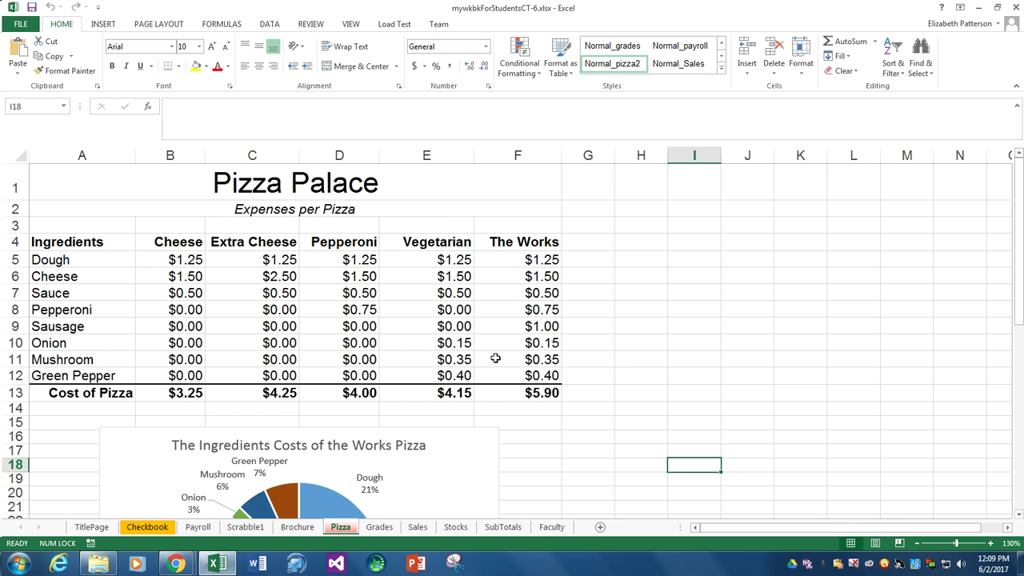
{"action": "scroll", "coordinate": [496, 360], "scroll_direction": "down", "scroll_amount": 3}
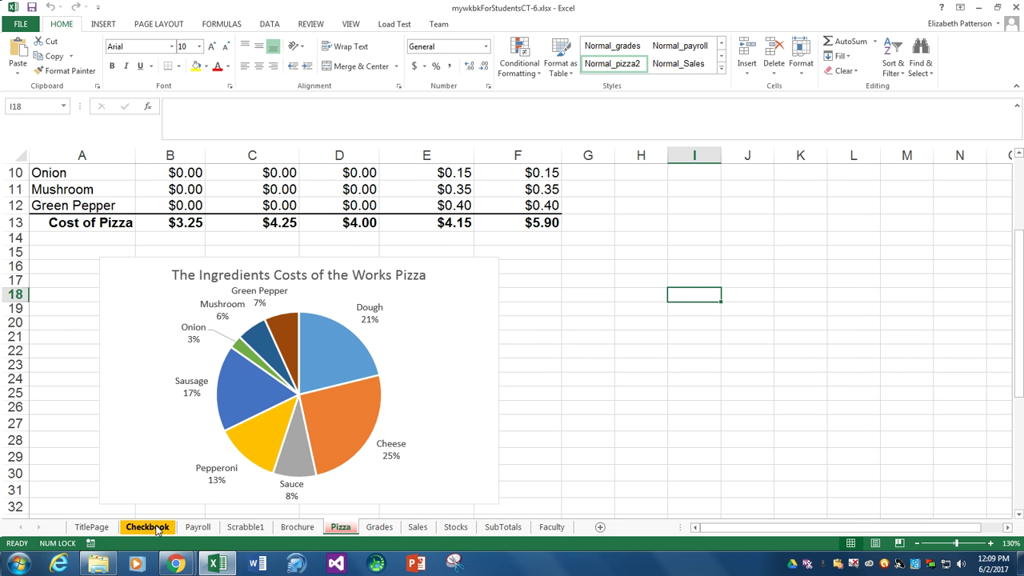
{"action": "left_click", "coordinate": [148, 528]}
{"action": "scroll", "coordinate": [469, 380], "scroll_direction": "up", "scroll_amount": 4}
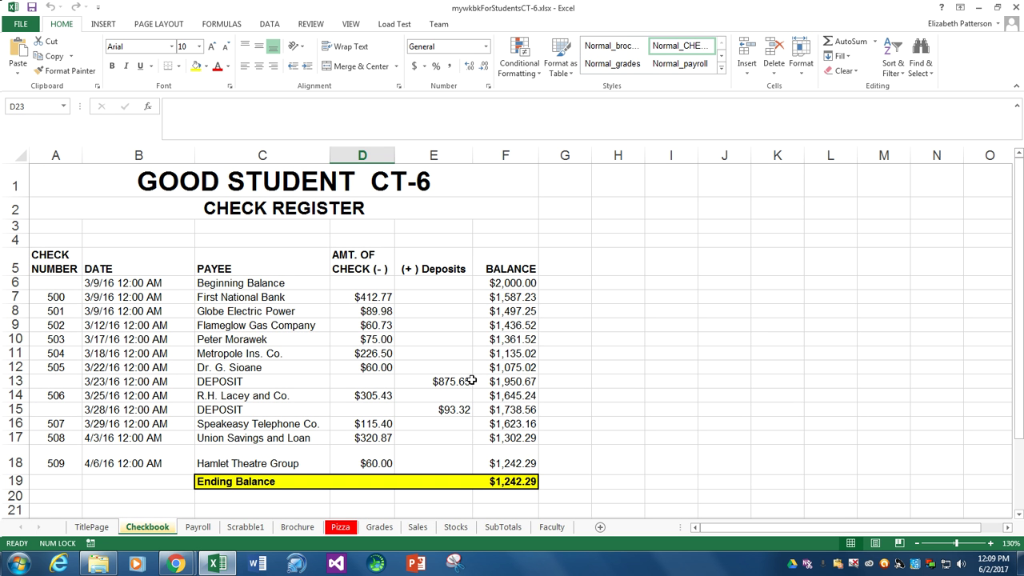
Open the Payroll worksheet and switch it from Page Layout to Normal view.
{"action": "left_click", "coordinate": [198, 528]}
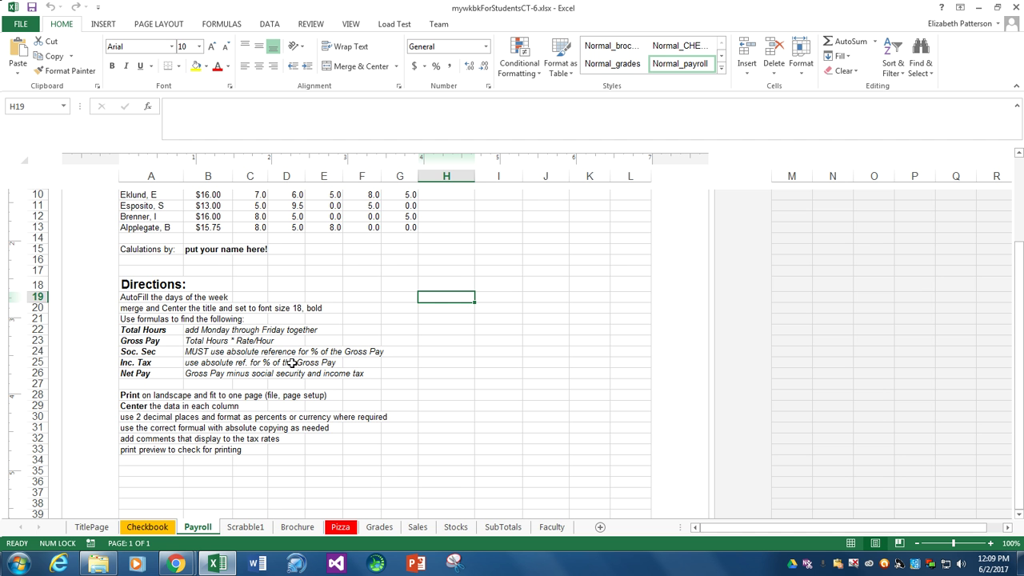
{"action": "scroll", "coordinate": [391, 399], "scroll_direction": "up", "scroll_amount": 5}
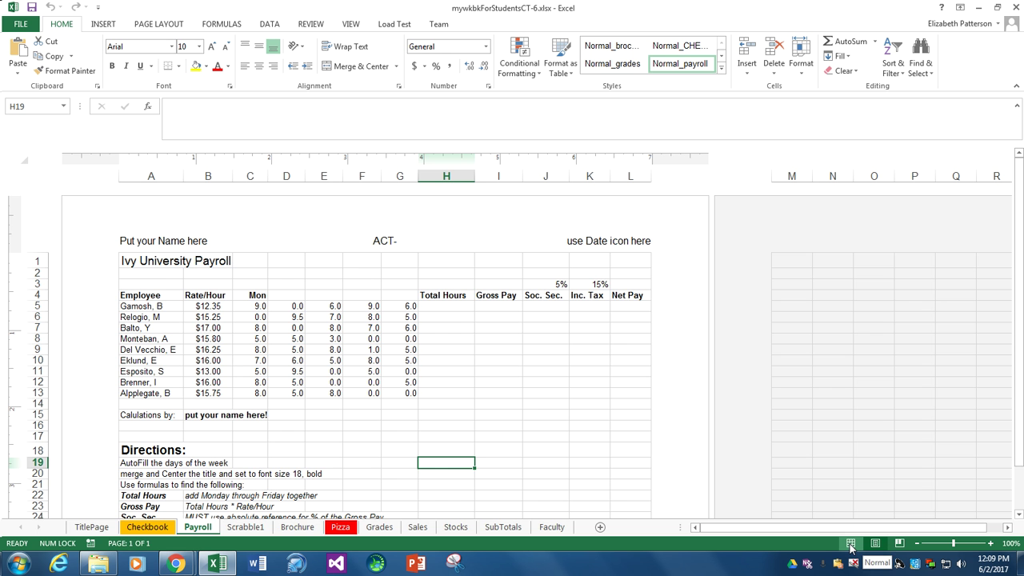
{"action": "left_click", "coordinate": [850, 547]}
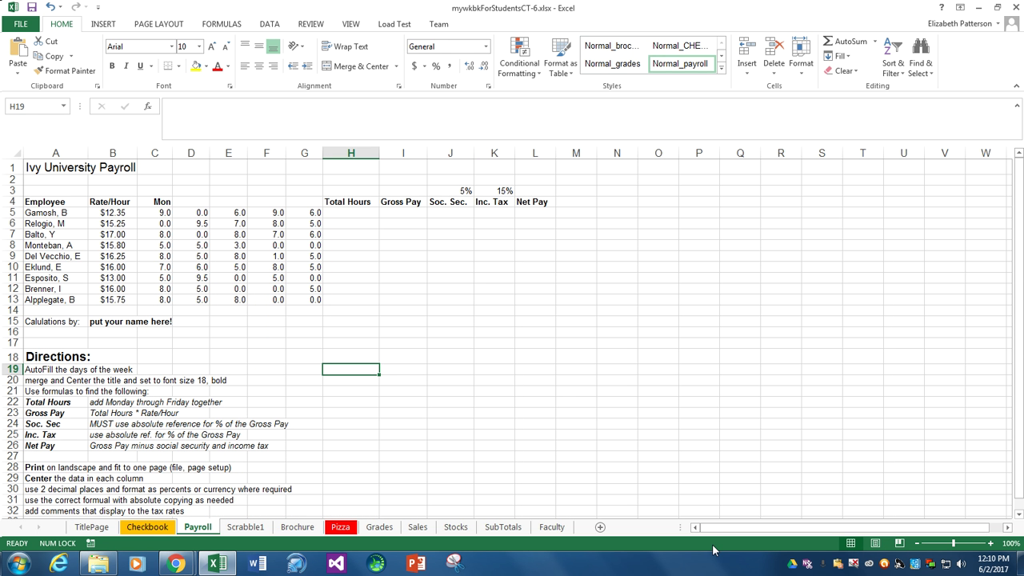
{"action": "right_click", "coordinate": [519, 547]}
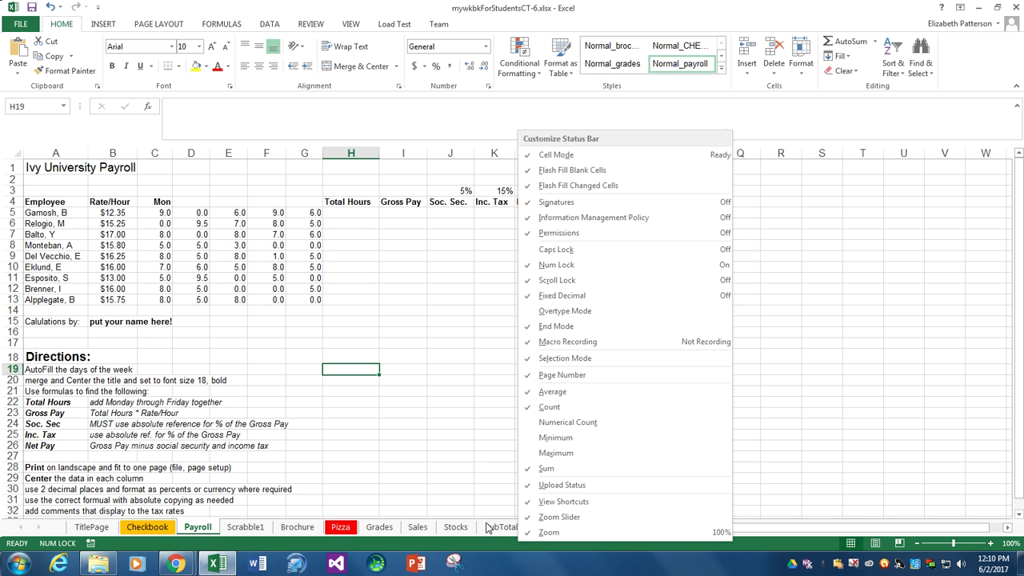
{"action": "left_click", "coordinate": [480, 465]}
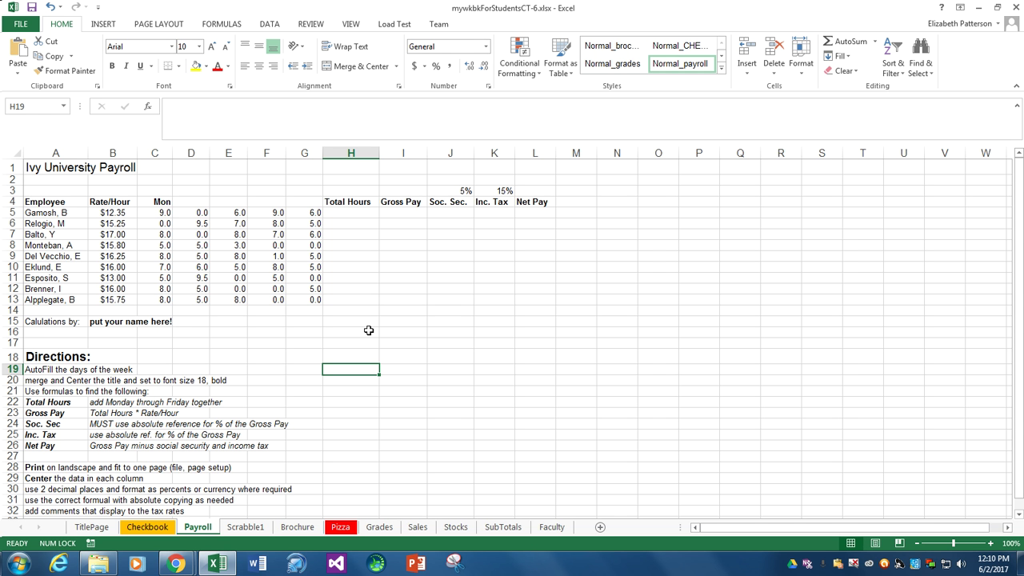
AutoFill the weekday headings from Mon in C4 across to Fri in G4.
{"action": "left_click", "coordinate": [162, 204]}
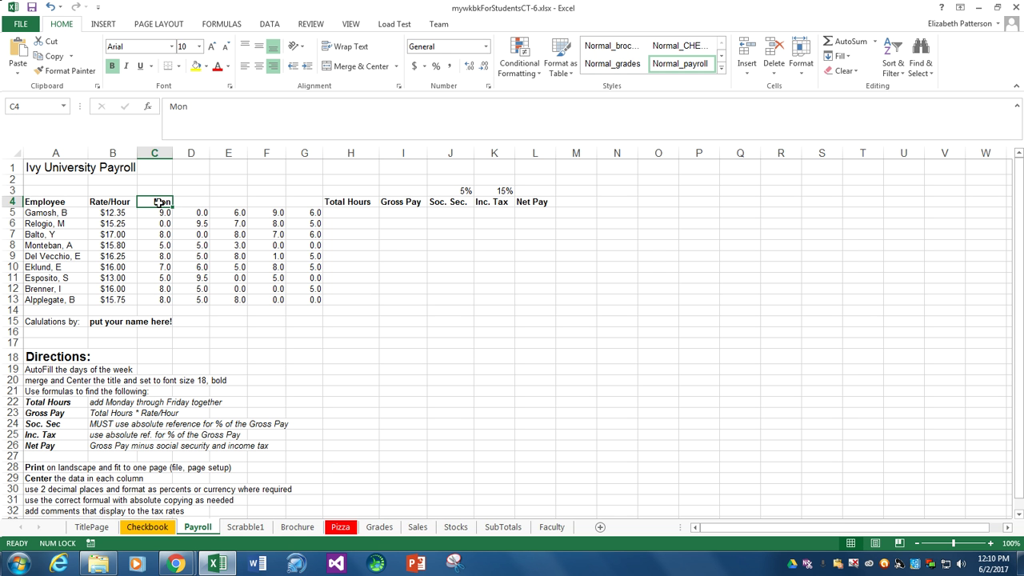
{"action": "left_click_drag", "start_coordinate": [170, 208], "coordinate": [171, 209]}
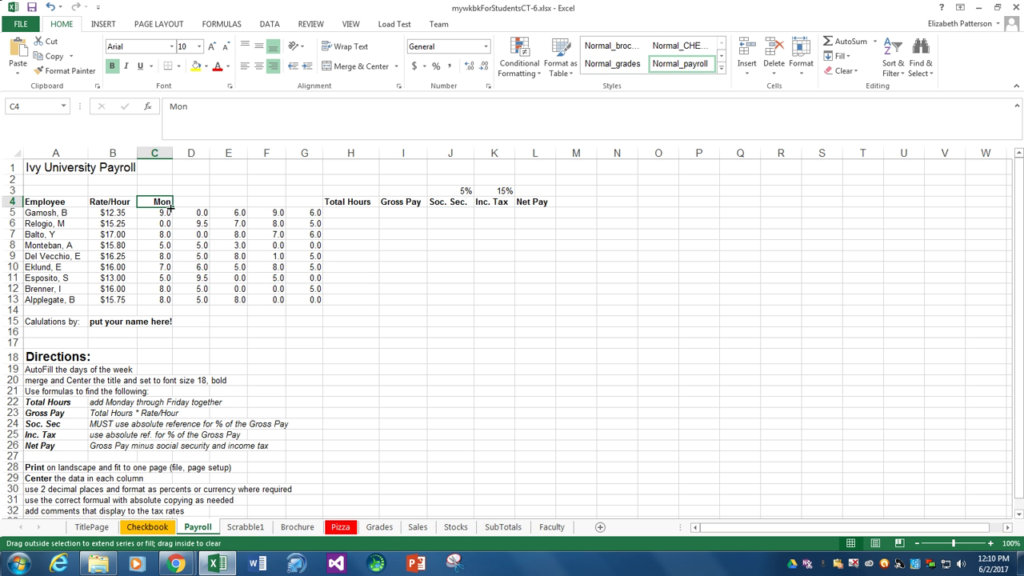
{"action": "left_click_drag", "start_coordinate": [171, 208], "coordinate": [310, 206]}
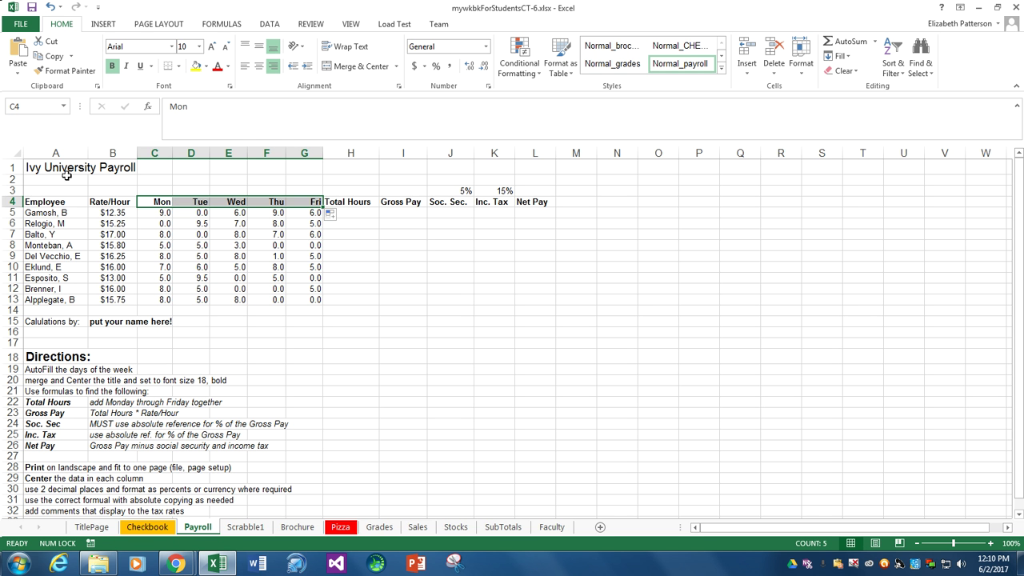
Merge and center the title Ivy University Payroll across A1:L1 and set its font size to 22.
{"action": "left_click_drag", "start_coordinate": [60, 170], "coordinate": [532, 165]}
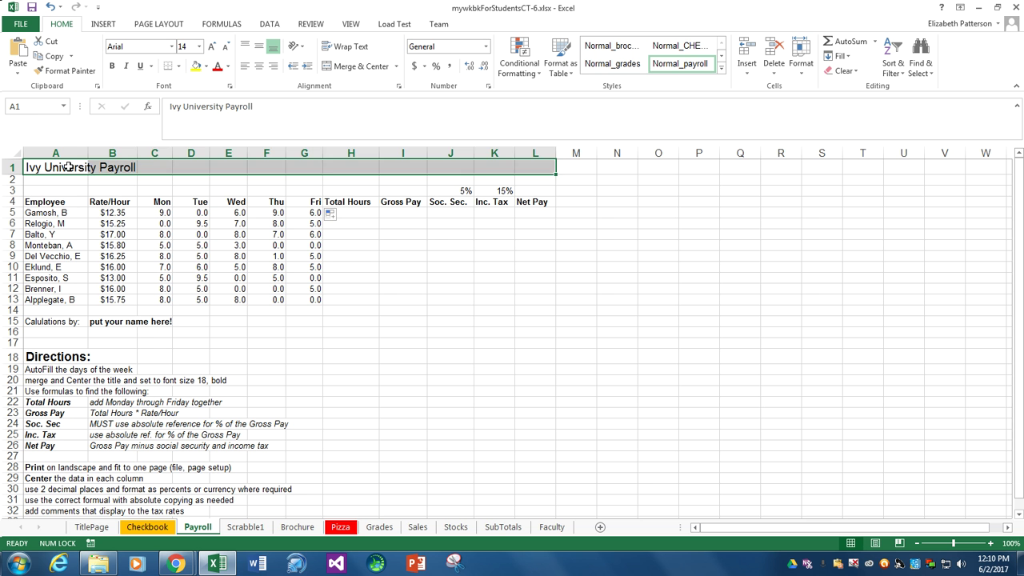
{"action": "left_click_drag", "start_coordinate": [69, 167], "coordinate": [532, 166]}
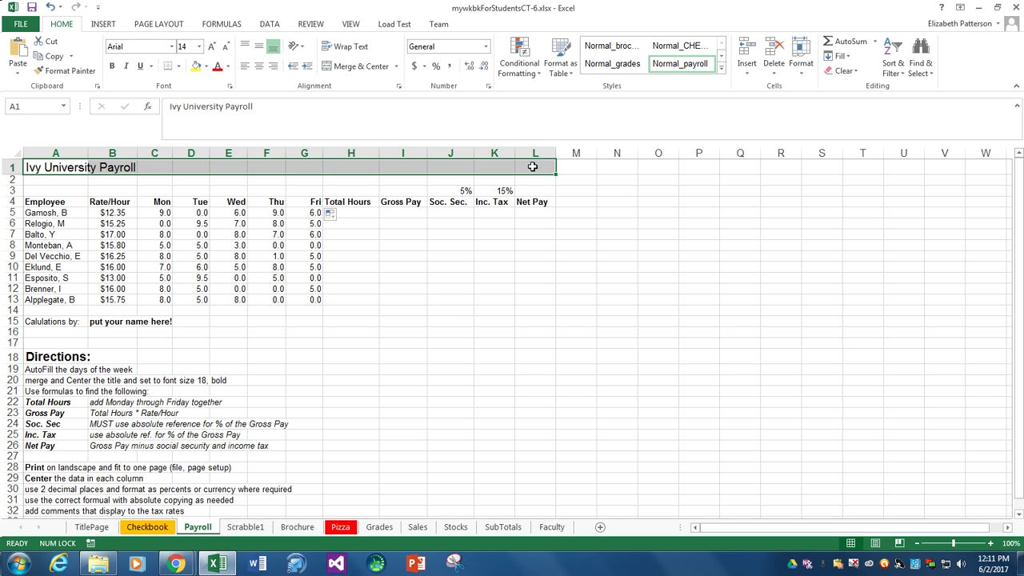
{"action": "left_click", "coordinate": [372, 73]}
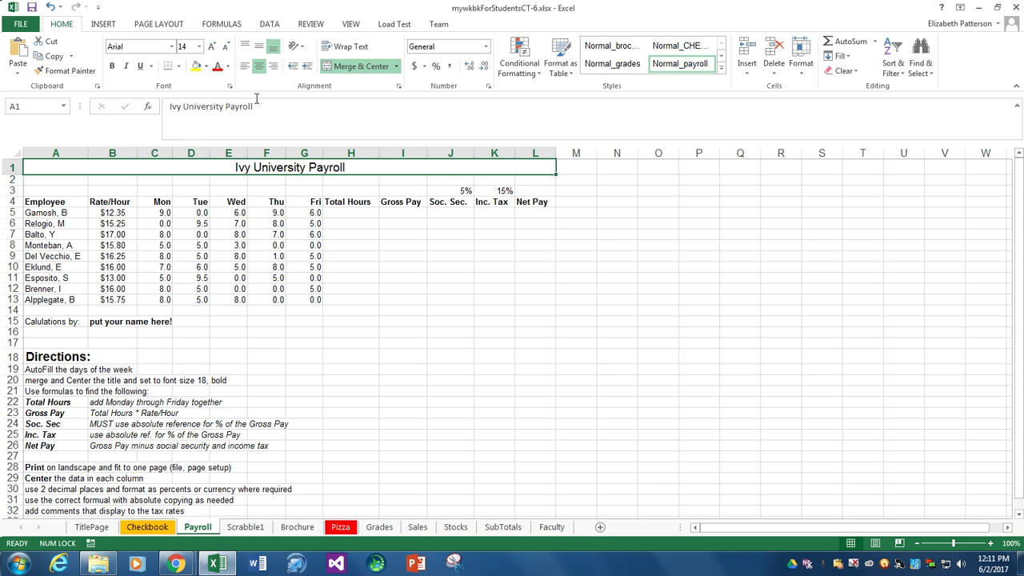
{"action": "left_click", "coordinate": [198, 47]}
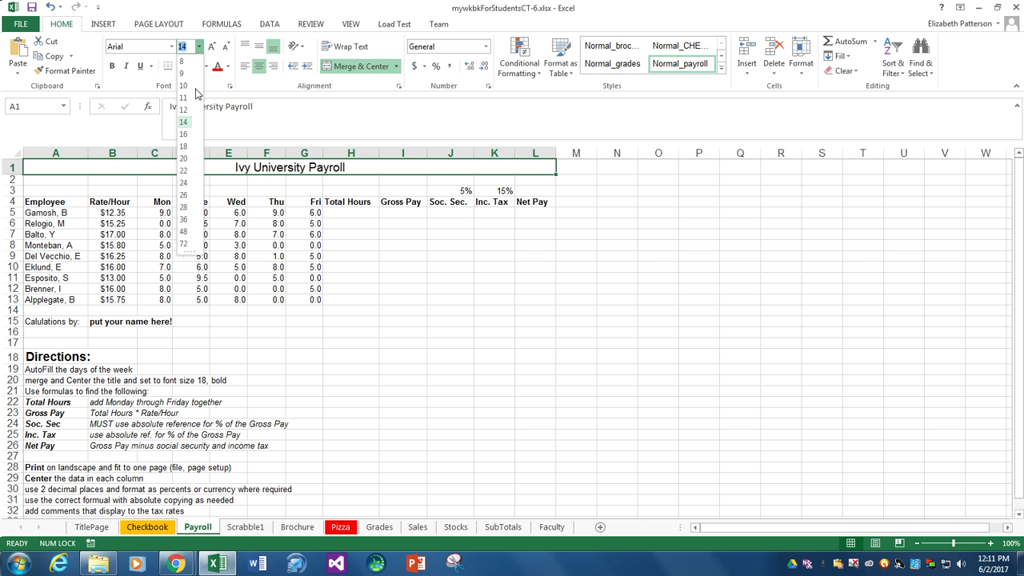
{"action": "left_click", "coordinate": [184, 172]}
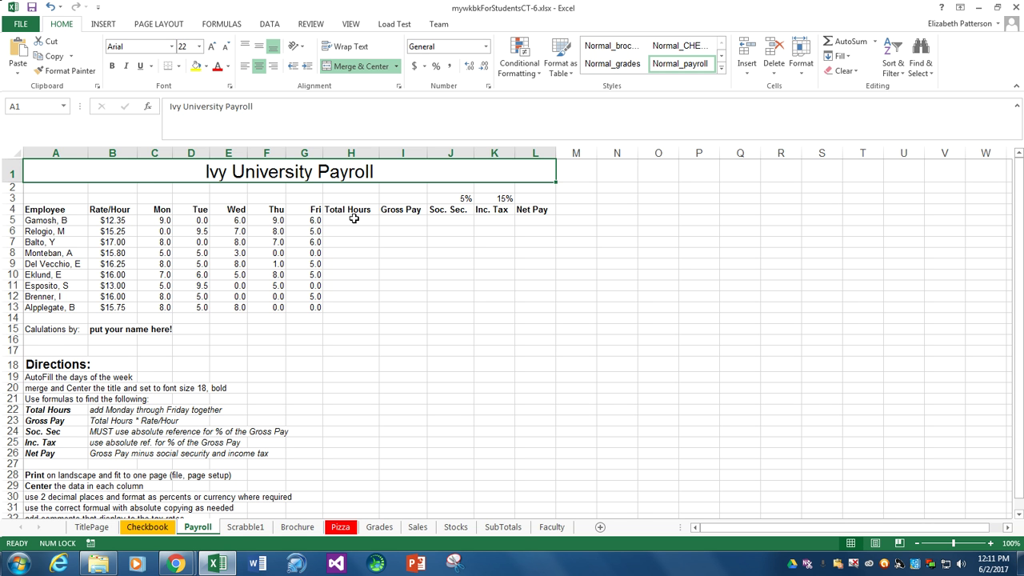
Begin a formula in H5, the first employee's Total Hours cell.
{"action": "left_click", "coordinate": [354, 219]}
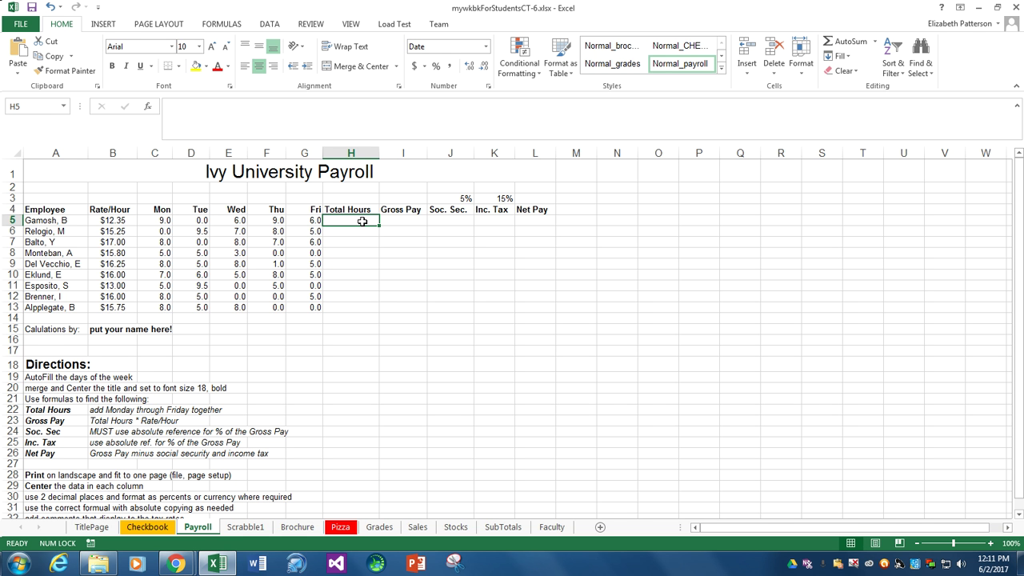
{"action": "type", "text": "="}
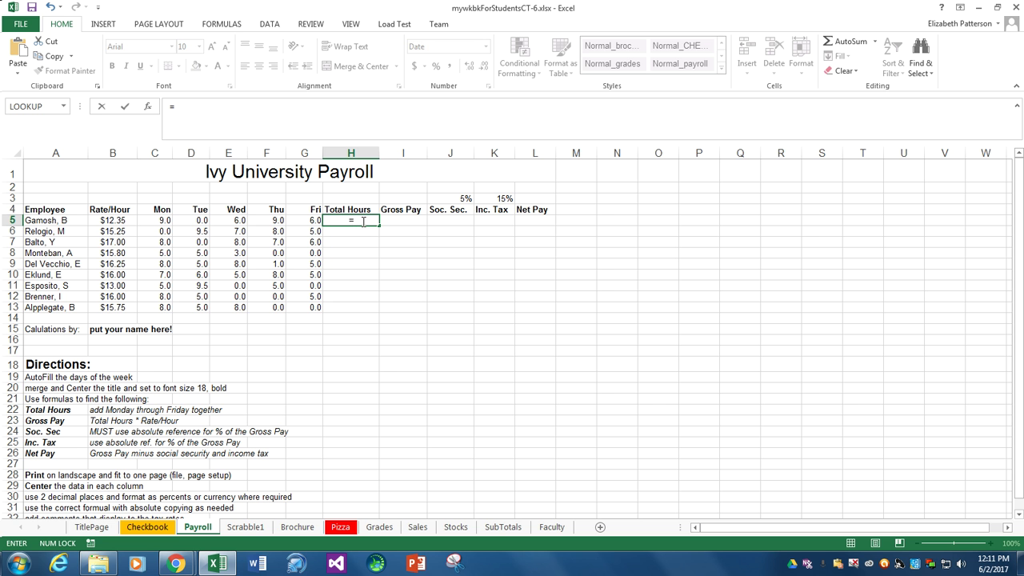
{"action": "type", "text": "c"}
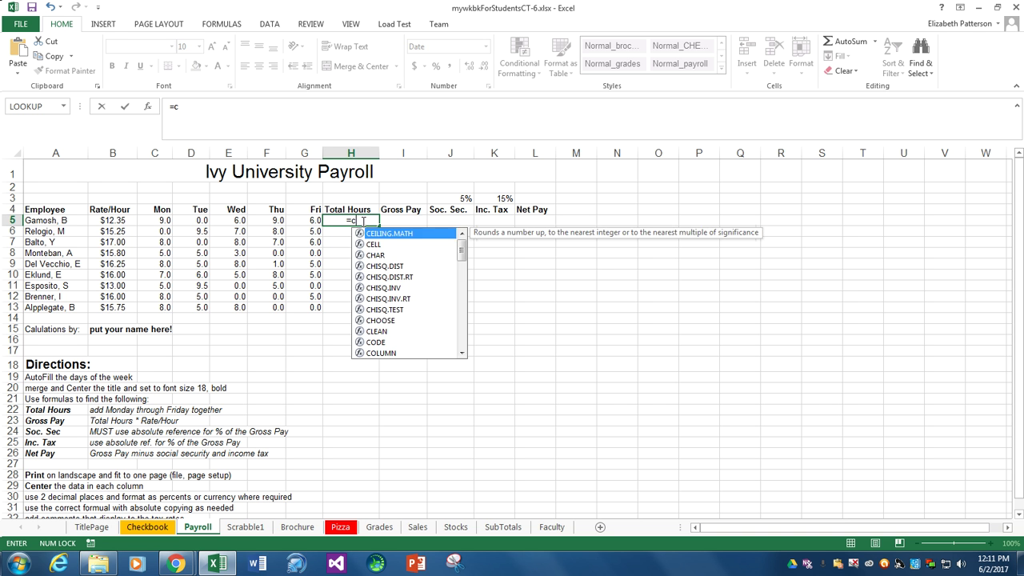
{"action": "type", "text": "5+"}
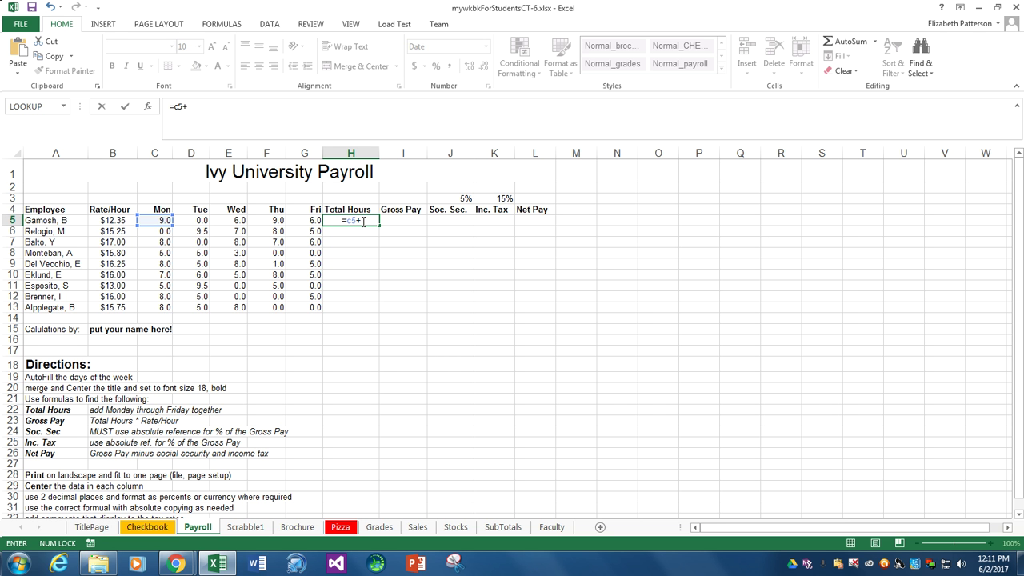
{"action": "type", "text": "d5+"}
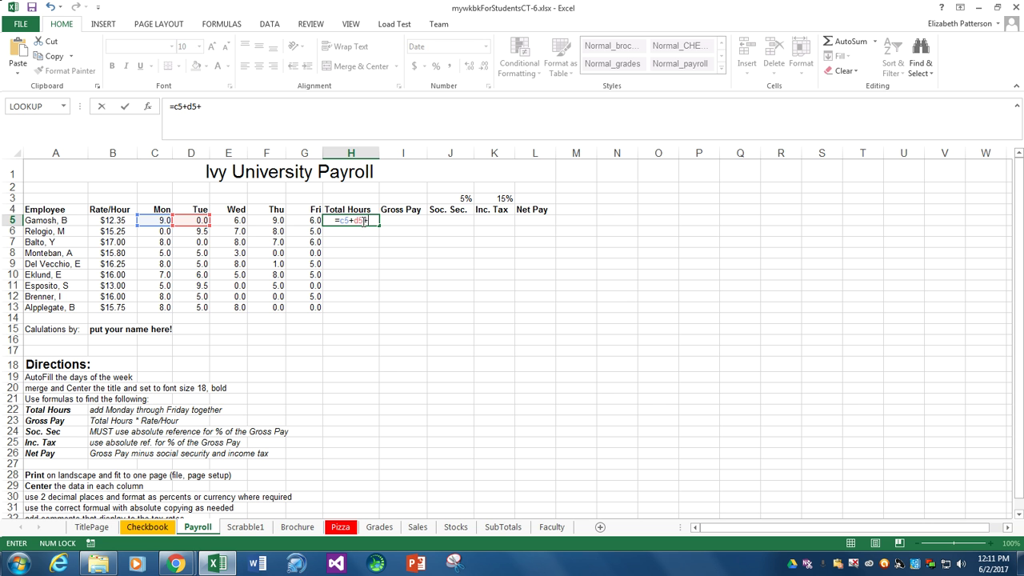
{"action": "type", "text": "e"}
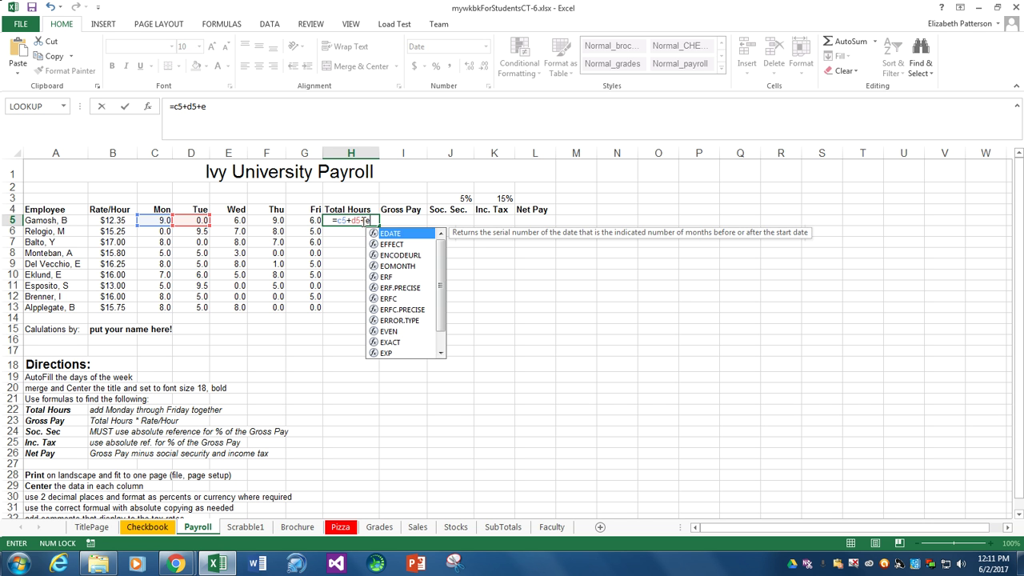
{"action": "type", "text": "5"}
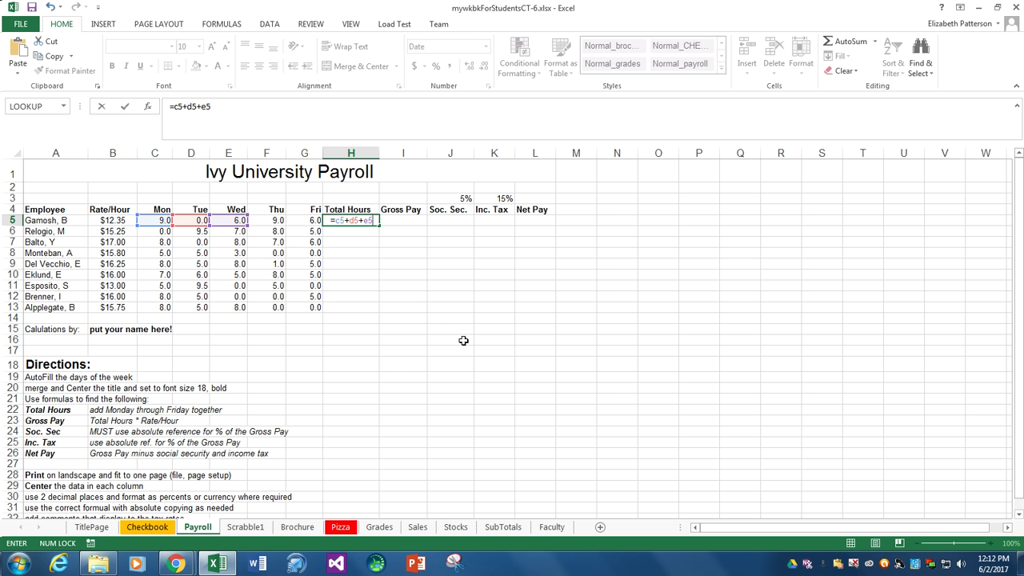
{"action": "key", "text": "BackSpace"}
{"action": "key", "text": "BackSpace"}
{"action": "key", "text": "BackSpace"}
{"action": "key", "text": "BackSpace"}
{"action": "key", "text": "BackSpace"}
{"action": "key", "text": "BackSpace"}
{"action": "key", "text": "BackSpace"}
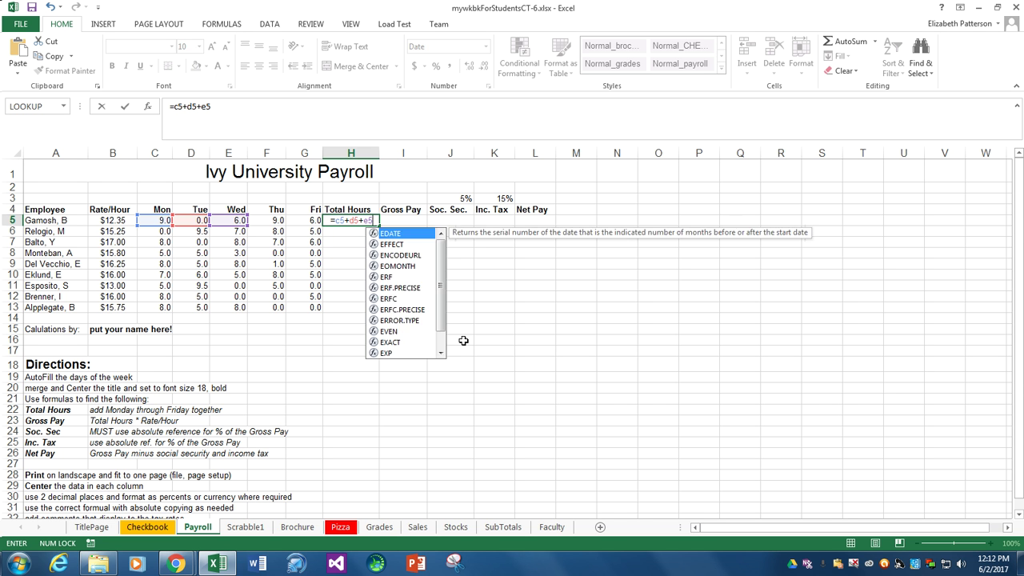
{"action": "key", "text": "BackSpace"}
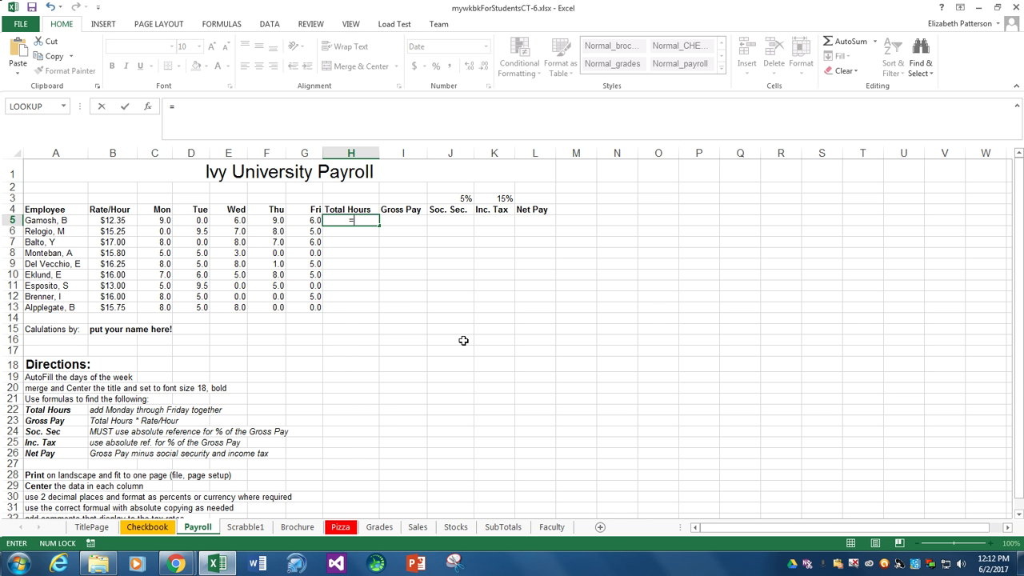
Complete the Total Hours formula in H5 as =SUM(C5:G5) to add the Monday through Friday hours.
{"action": "type", "text": "sum"}
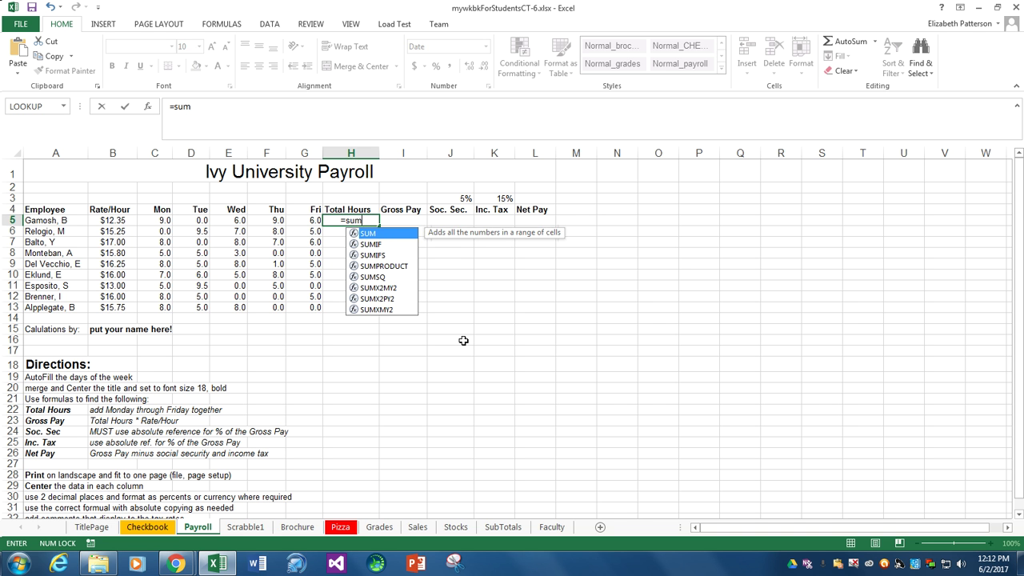
{"action": "type", "text": "("}
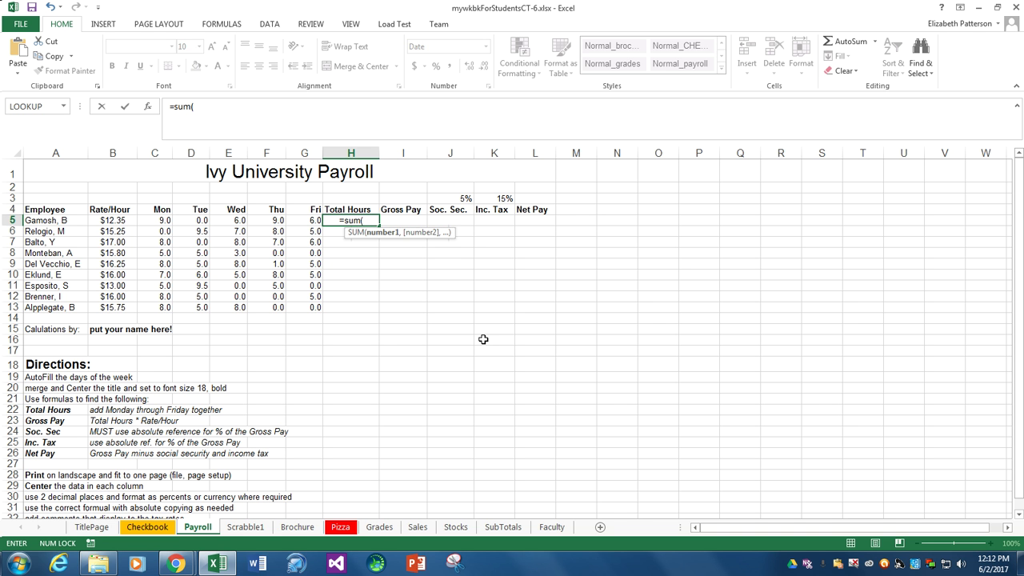
{"action": "type", "text": "c5:"}
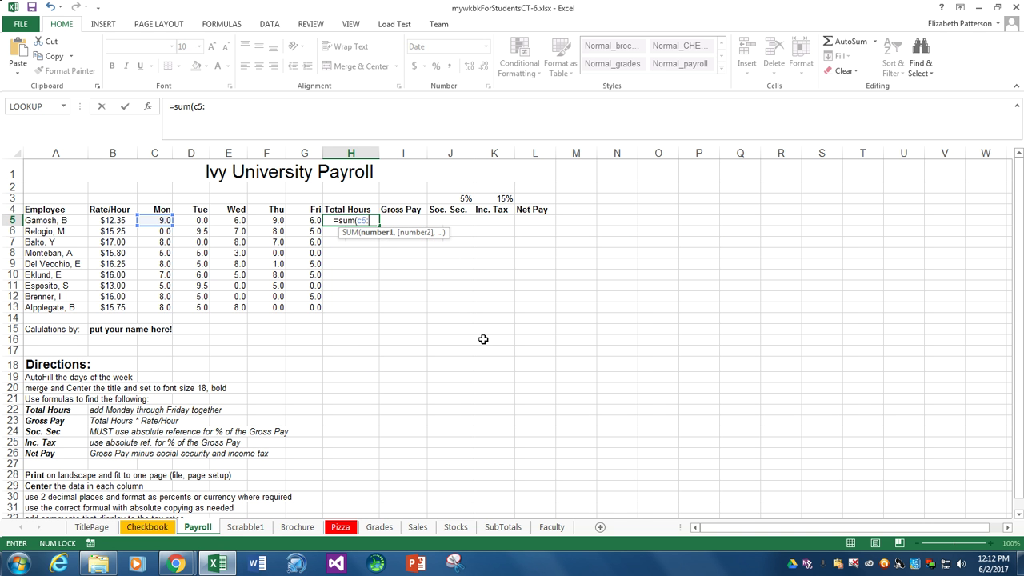
{"action": "type", "text": "g:5"}
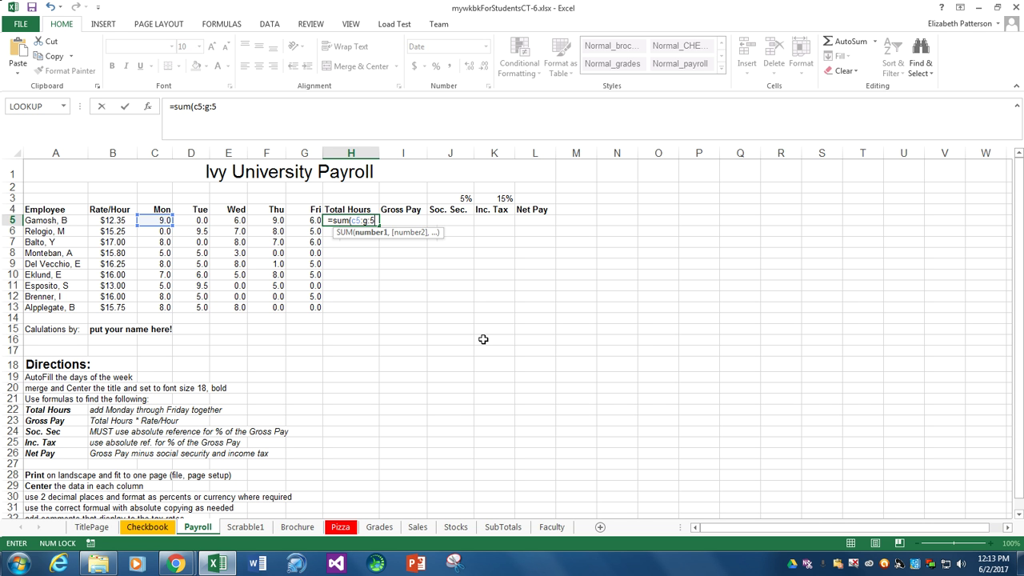
{"action": "key", "text": "BackSpace"}
{"action": "key", "text": "BackSpace"}
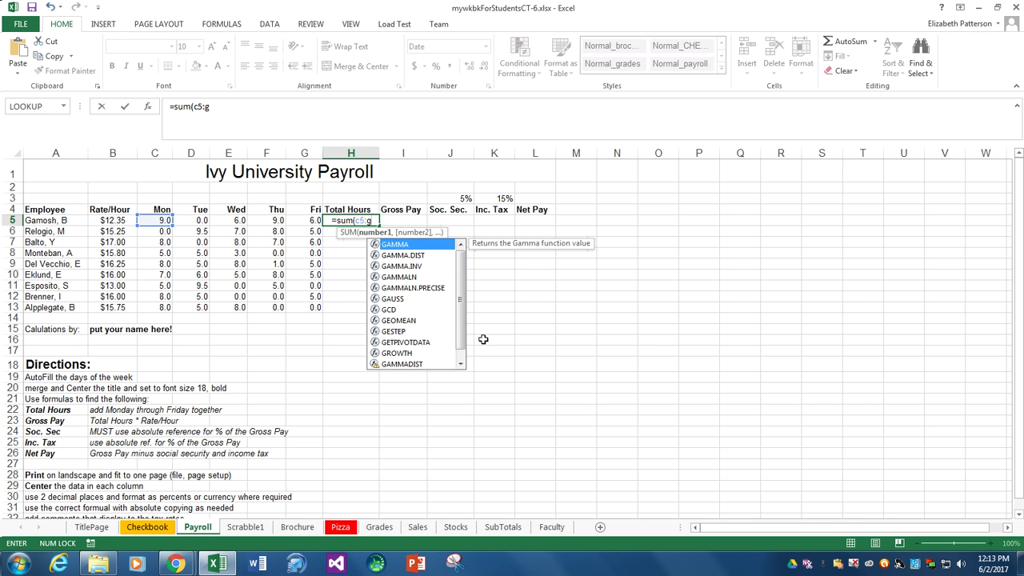
{"action": "type", "text": "5"}
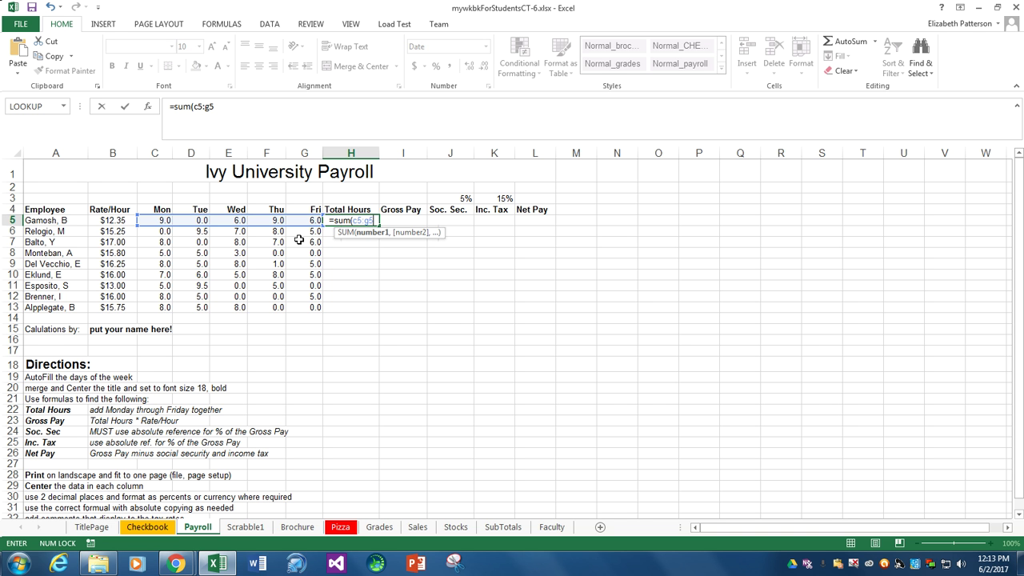
{"action": "key", "text": "Return"}
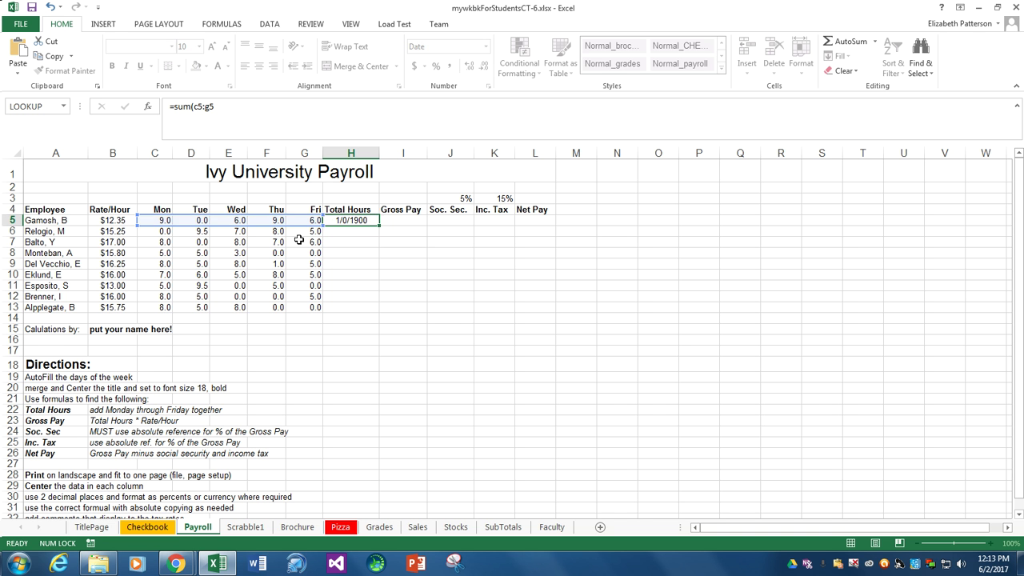
Format the Total Hours cells H5:H13 with the Number format.
{"action": "left_click", "coordinate": [357, 221]}
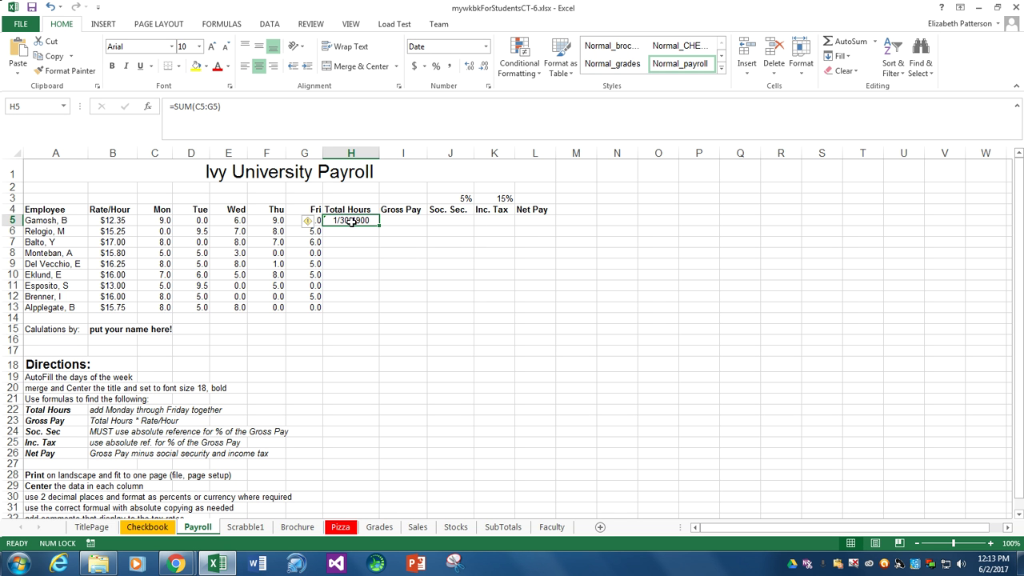
{"action": "left_click_drag", "start_coordinate": [352, 221], "coordinate": [350, 314]}
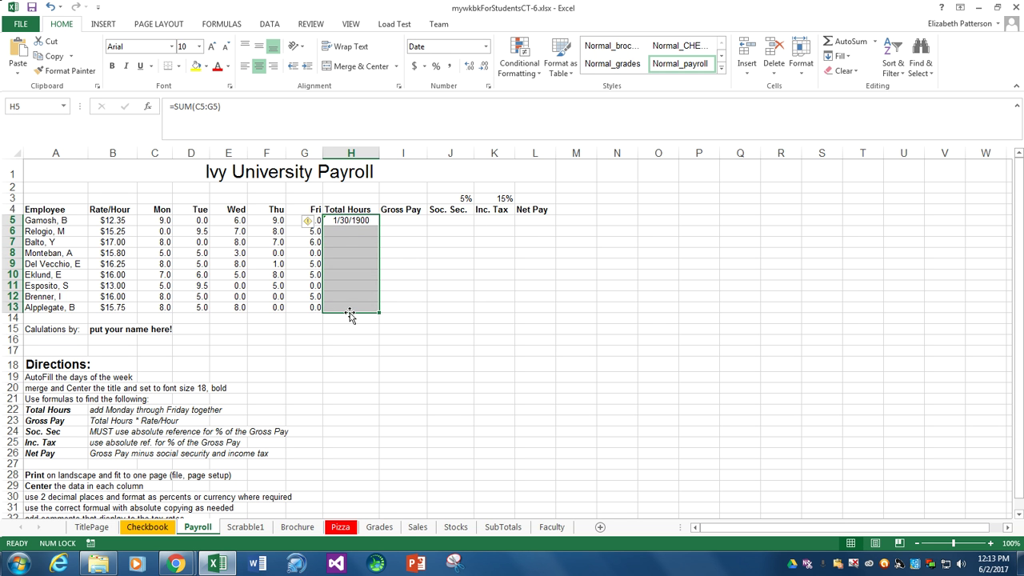
{"action": "left_click", "coordinate": [485, 49]}
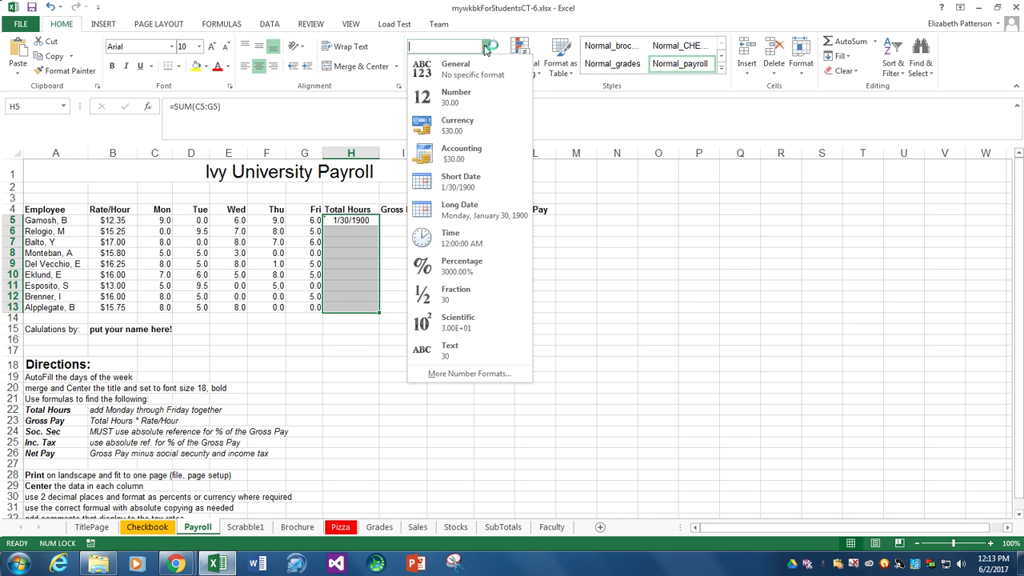
{"action": "left_click", "coordinate": [449, 97]}
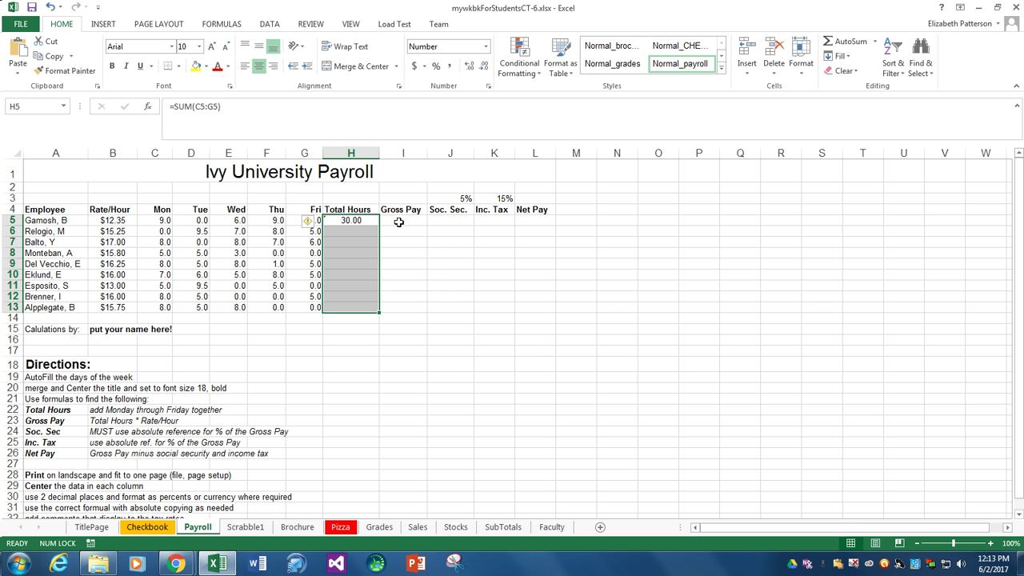
Enter a SUM formula in H6 that adds the second employee's Monday through Friday hours, C6:G6.
{"action": "left_click", "coordinate": [353, 232]}
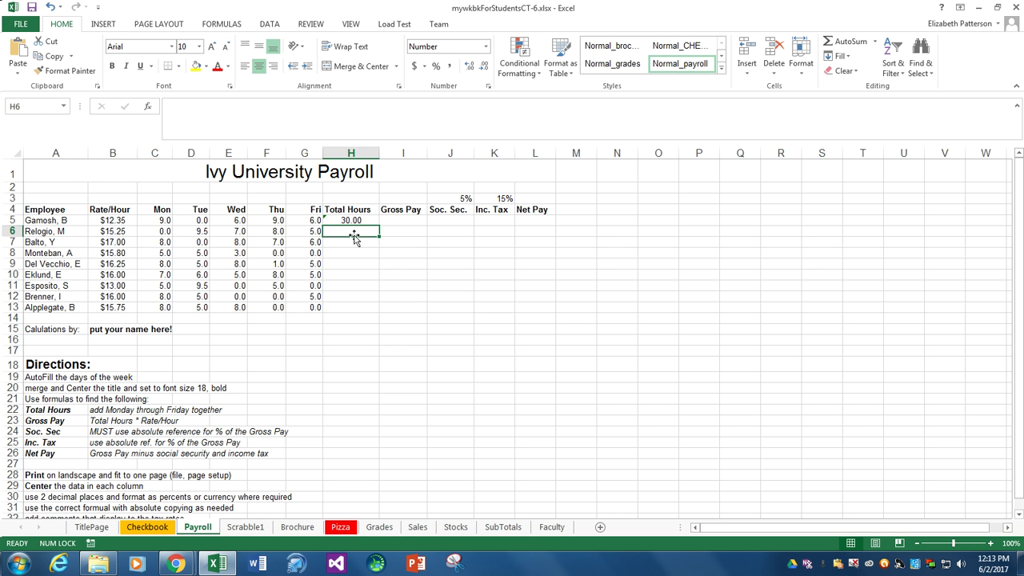
{"action": "type", "text": "=s"}
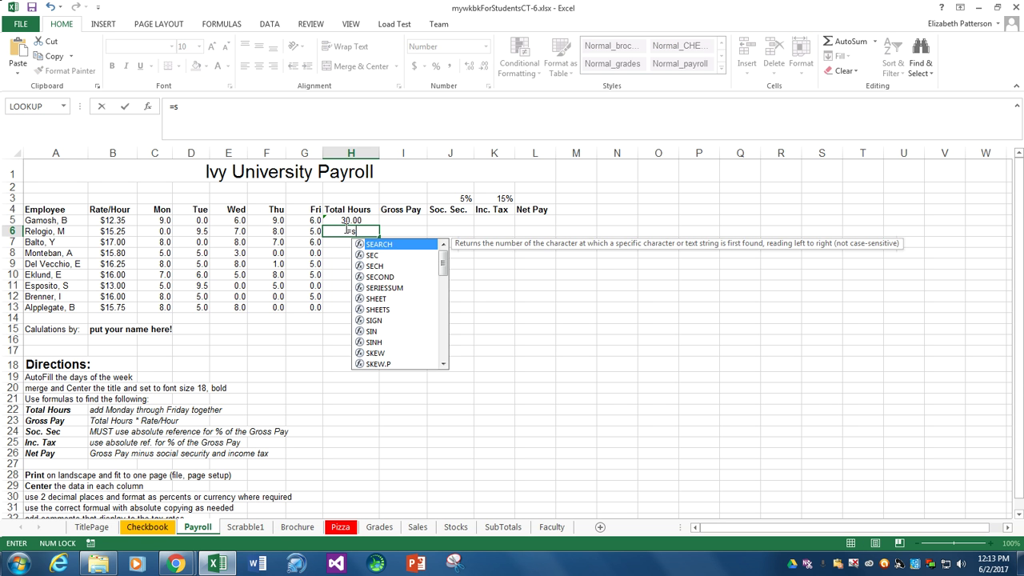
{"action": "type", "text": "um("}
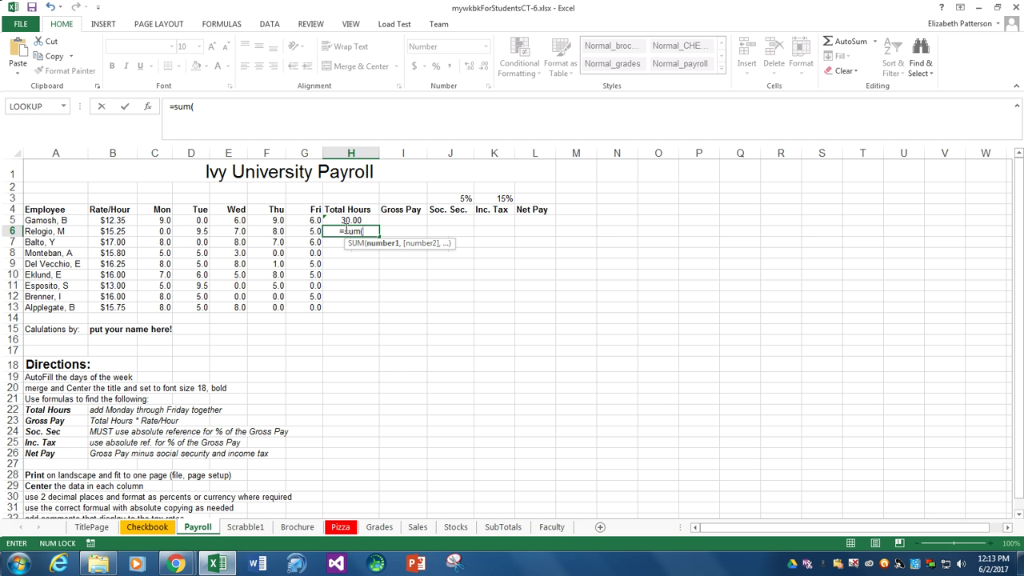
{"action": "left_click", "coordinate": [152, 231]}
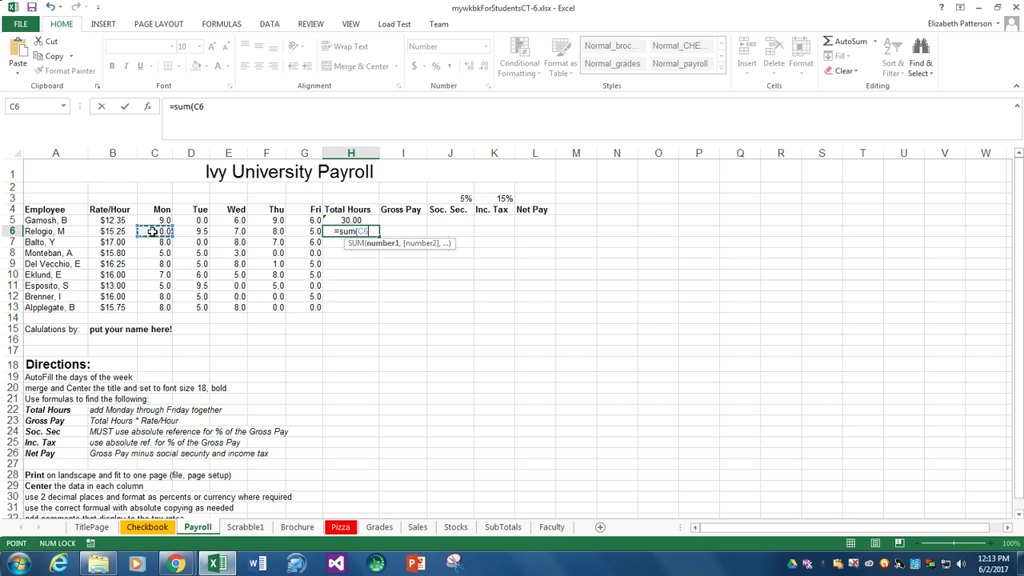
{"action": "left_click_drag", "start_coordinate": [152, 232], "coordinate": [304, 231]}
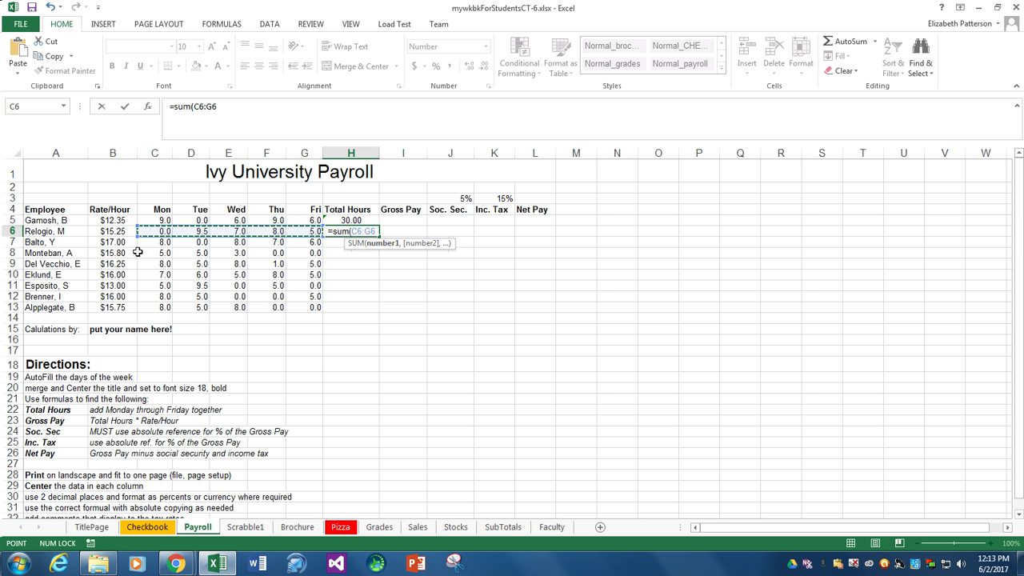
{"action": "key", "text": "Return"}
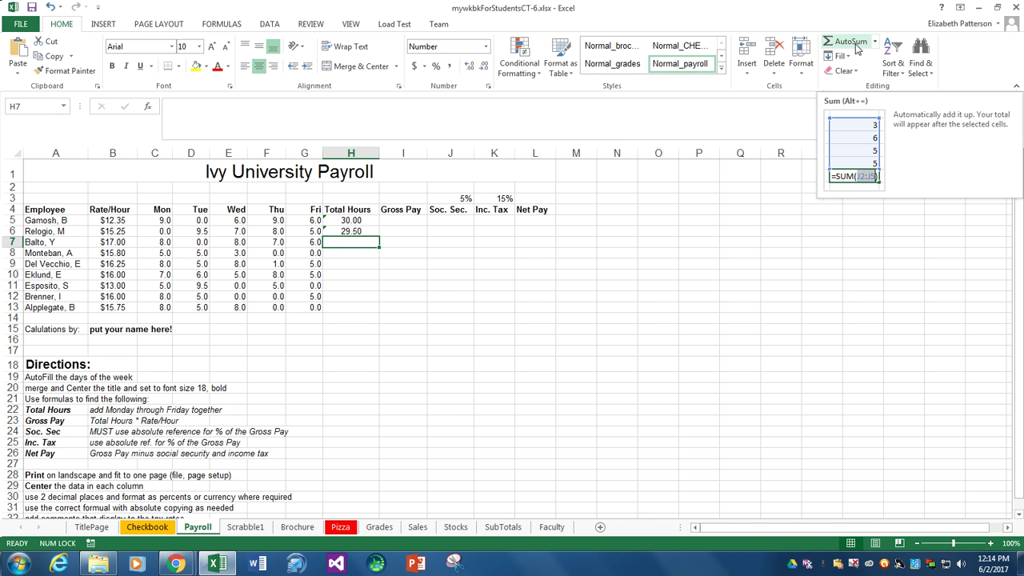
Use AutoSum in H7 to total the third employee's hours, changing the suggested range to C7:G7.
{"action": "left_click", "coordinate": [876, 41]}
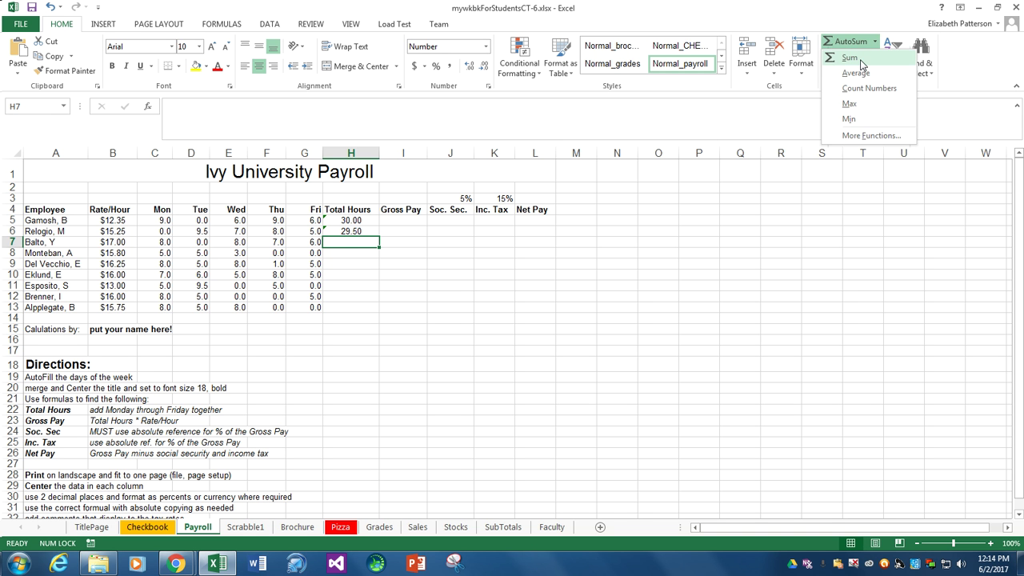
{"action": "left_click", "coordinate": [860, 61]}
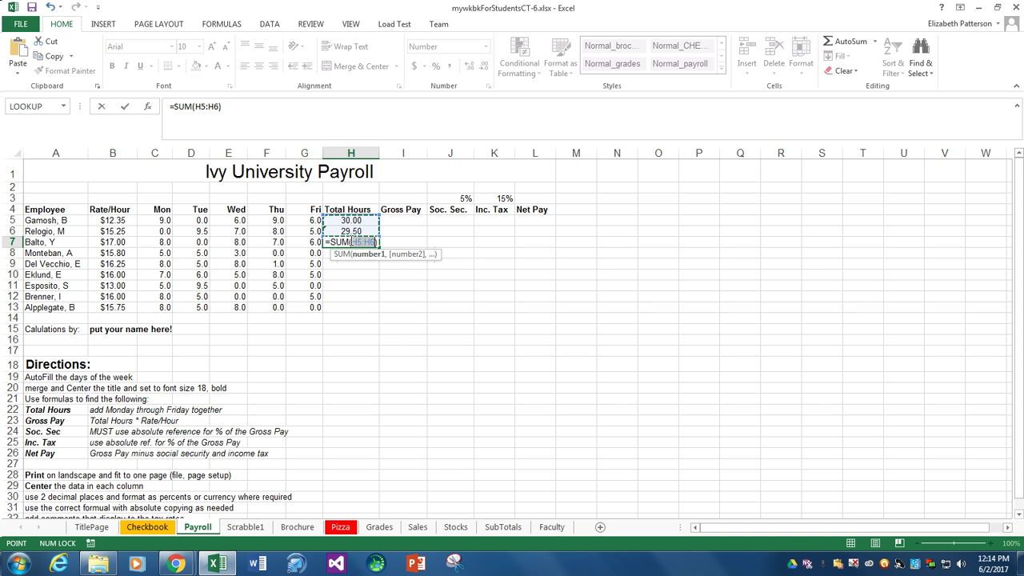
{"action": "left_click", "coordinate": [313, 242]}
{"action": "left_click_drag", "start_coordinate": [314, 241], "coordinate": [149, 242]}
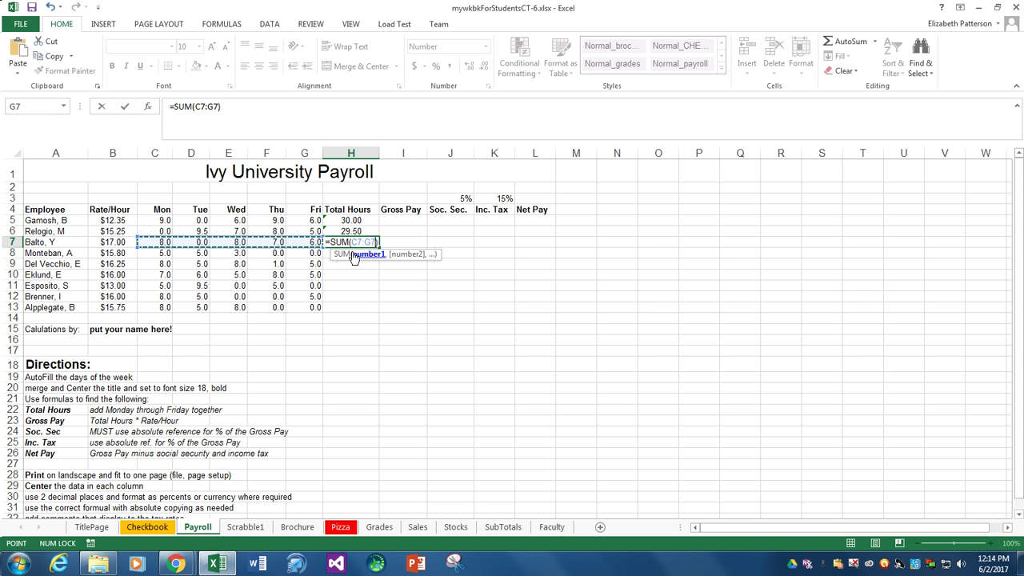
{"action": "key", "text": "Return"}
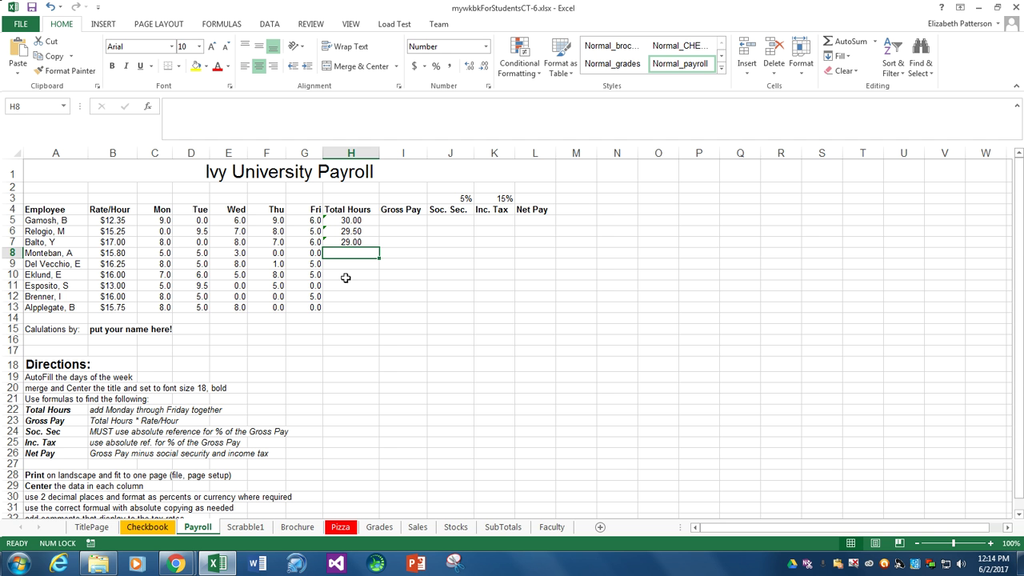
Use AutoSum in H10 to total that employee's weekday hours, changing the range to C10:G10 to exclude the hourly rate.
{"action": "left_click", "coordinate": [346, 278]}
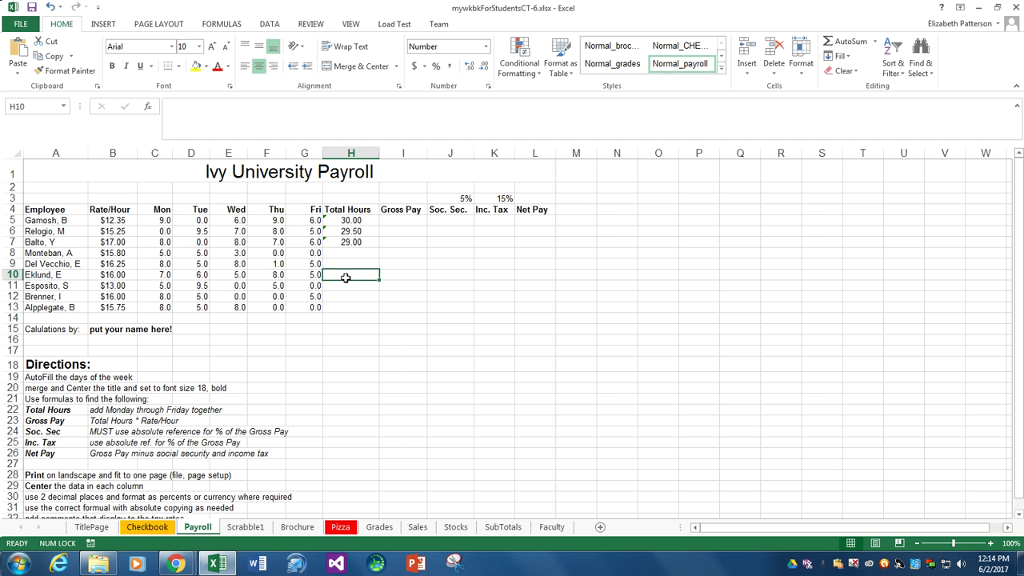
{"action": "left_click", "coordinate": [850, 42]}
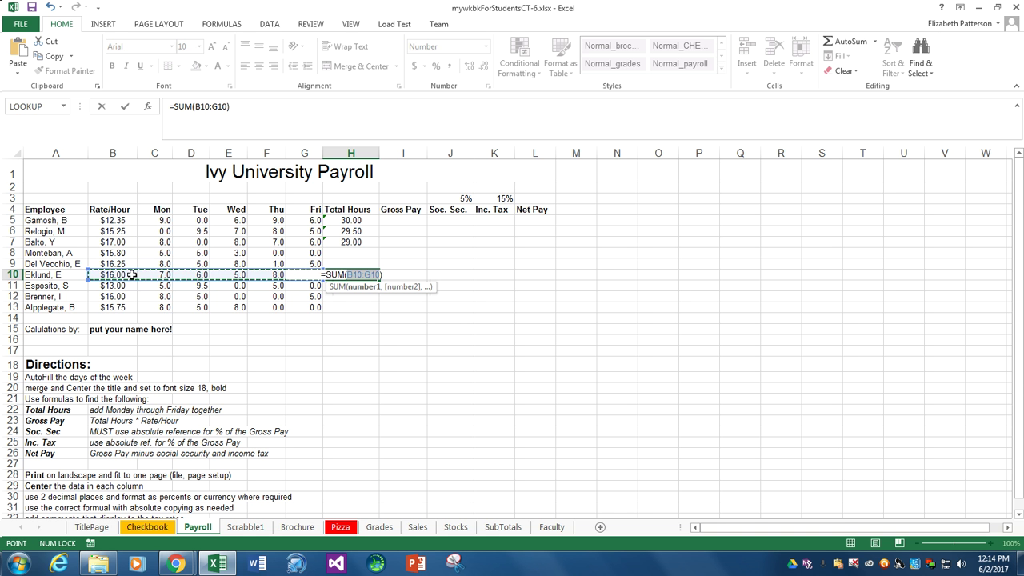
{"action": "left_click_drag", "start_coordinate": [147, 275], "coordinate": [320, 285]}
{"action": "key", "text": "Return"}
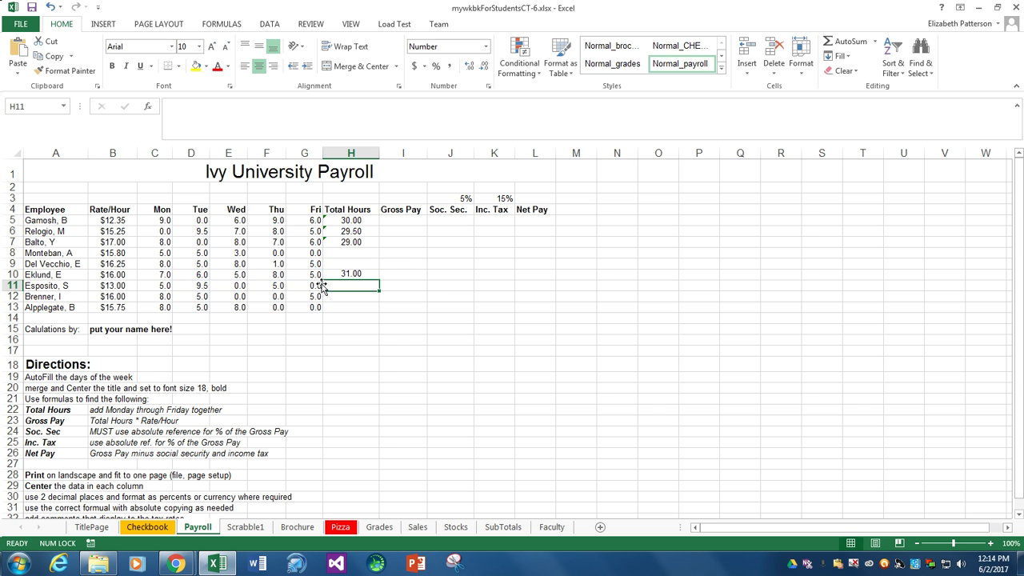
Copy the Total Hours formula from H5 down through H13 with AutoFill.
{"action": "left_click", "coordinate": [356, 241]}
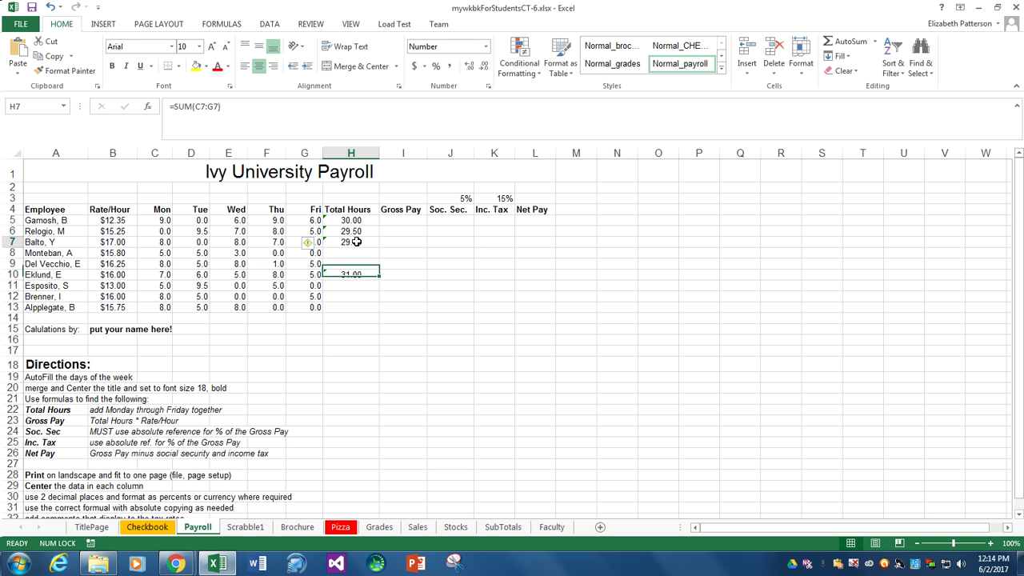
{"action": "left_click", "coordinate": [361, 220]}
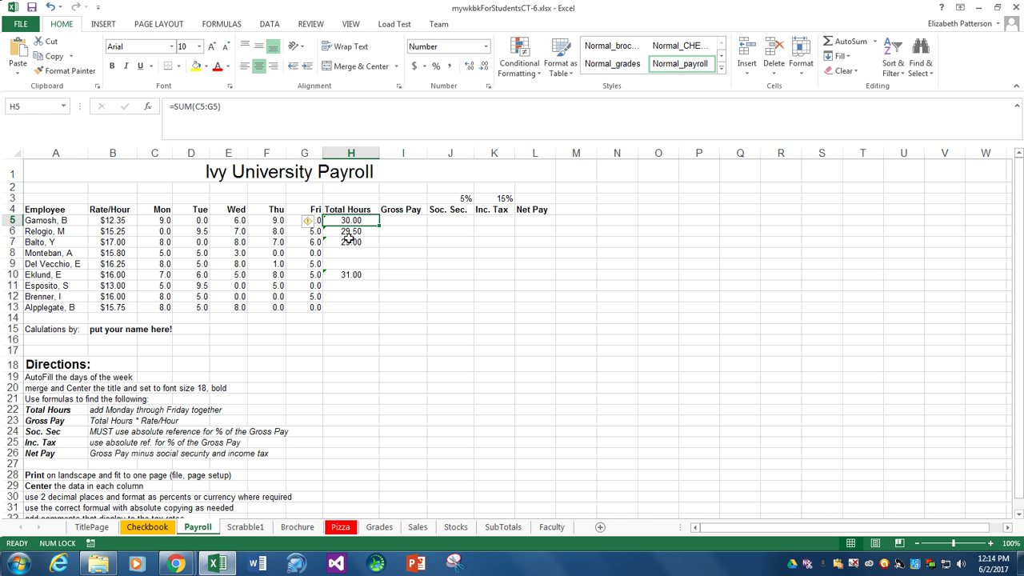
{"action": "left_click", "coordinate": [403, 252]}
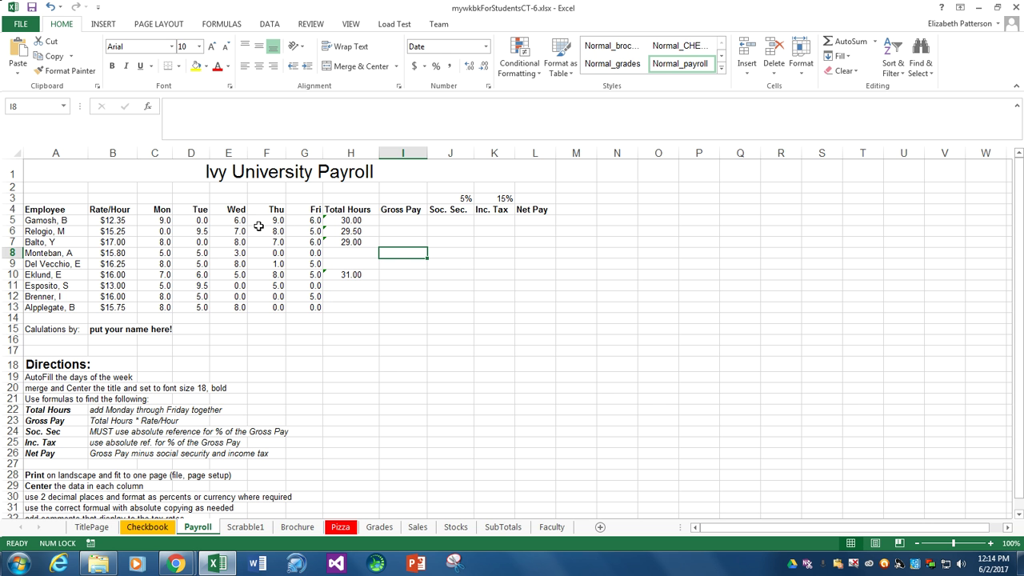
{"action": "left_click", "coordinate": [351, 220]}
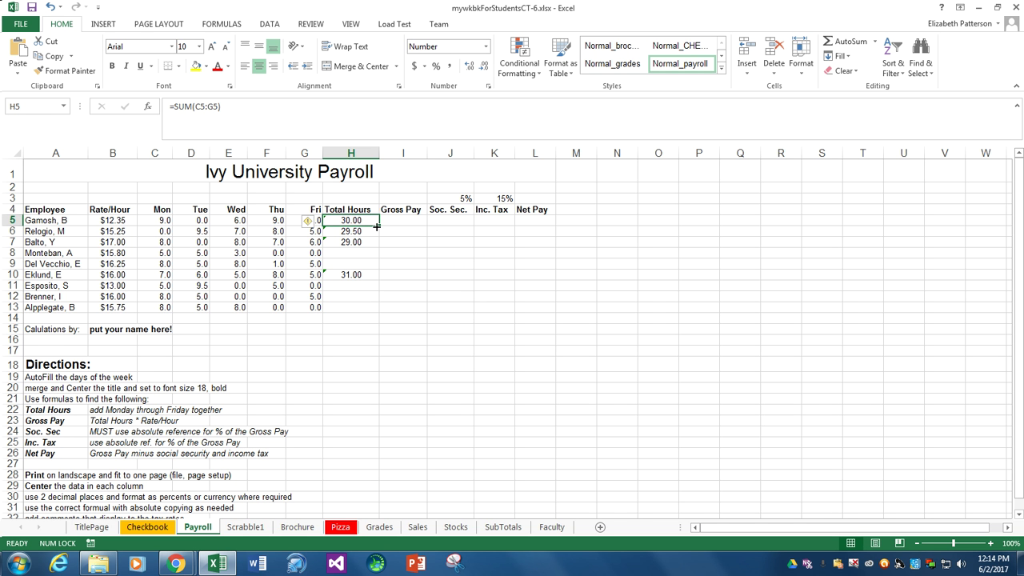
{"action": "left_click_drag", "start_coordinate": [376, 227], "coordinate": [370, 314]}
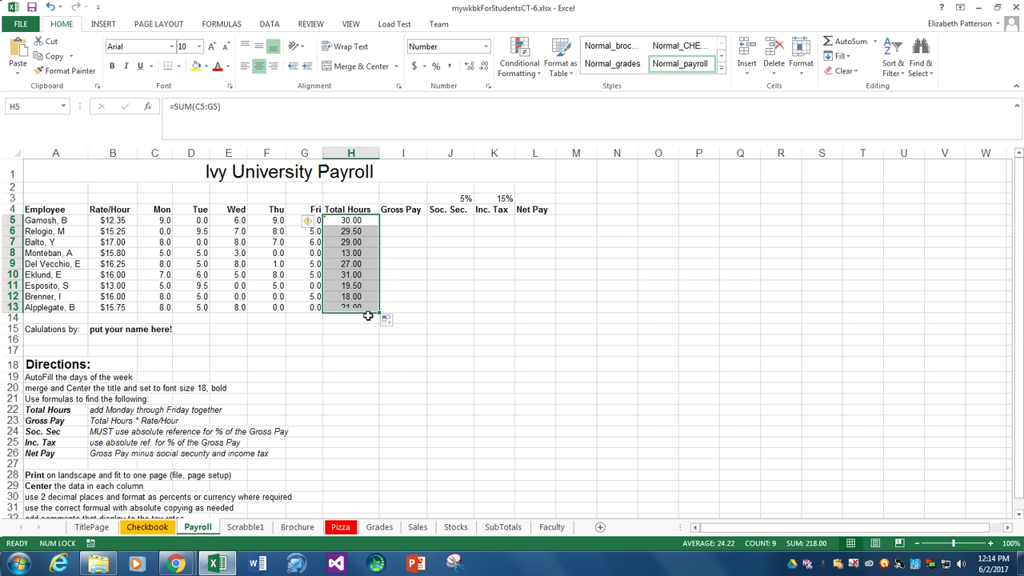
Examine the cell references in the Total Hours formulas in H5 and H8, leaving both formulas as they are.
{"action": "double_click", "coordinate": [350, 221]}
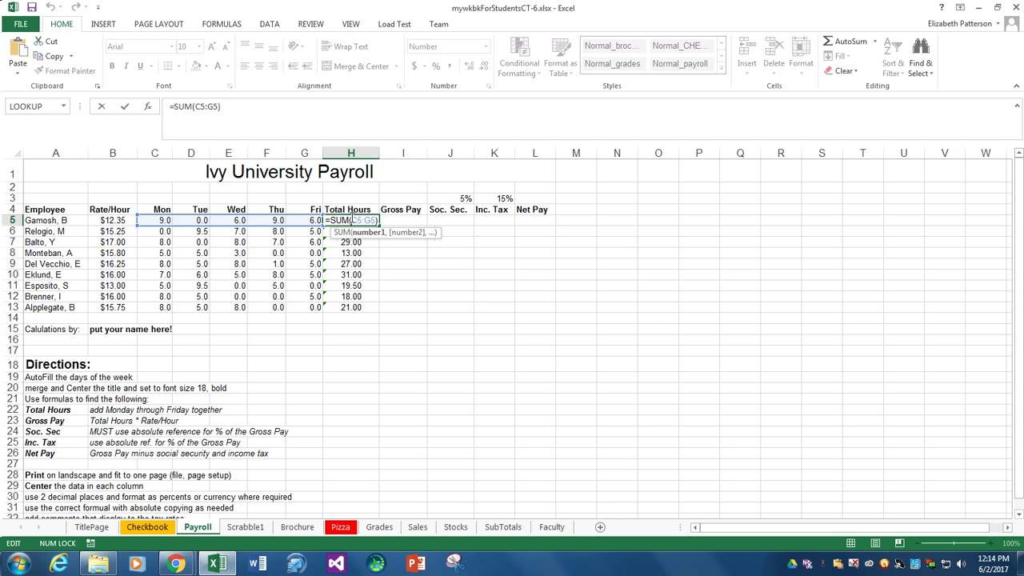
{"action": "left_click", "coordinate": [399, 268]}
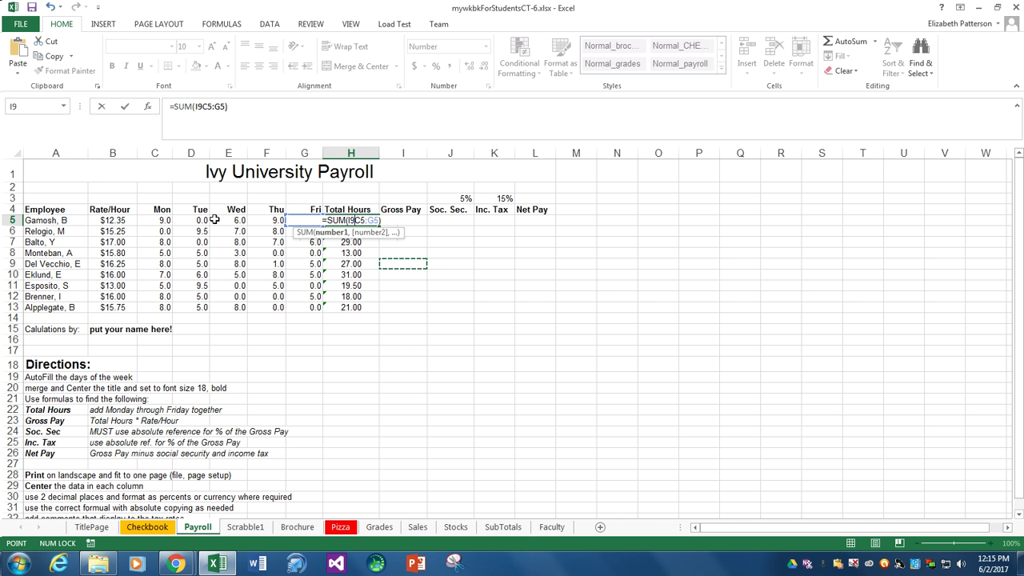
{"action": "key", "text": "Escape"}
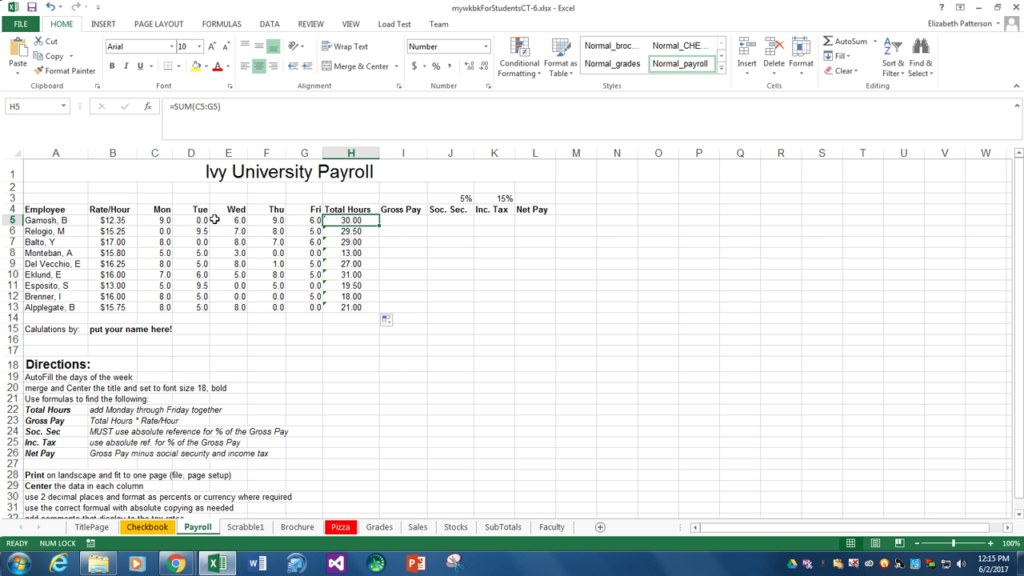
{"action": "left_click", "coordinate": [347, 253]}
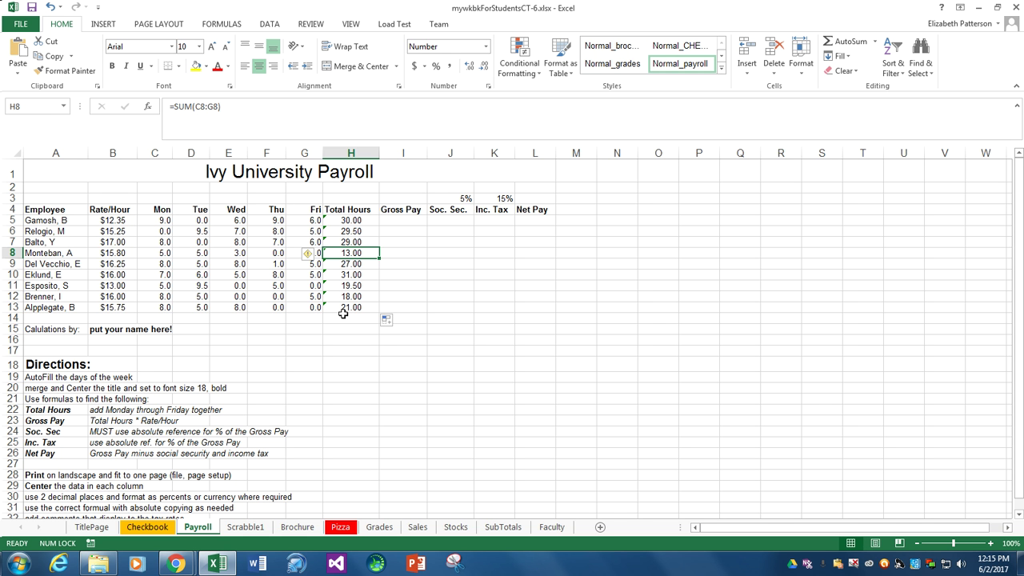
Enter the Soc. Sec. formula =I5*$J$3 in J5 with an absolute reference to the 5% rate, and fill it down through J13.
{"action": "left_click", "coordinate": [404, 223]}
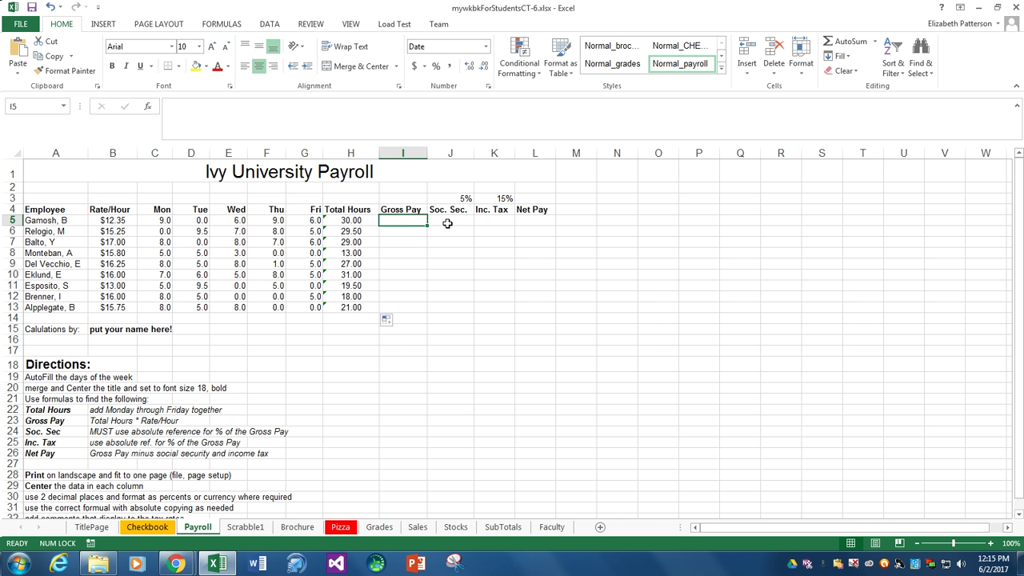
{"action": "left_click", "coordinate": [449, 221]}
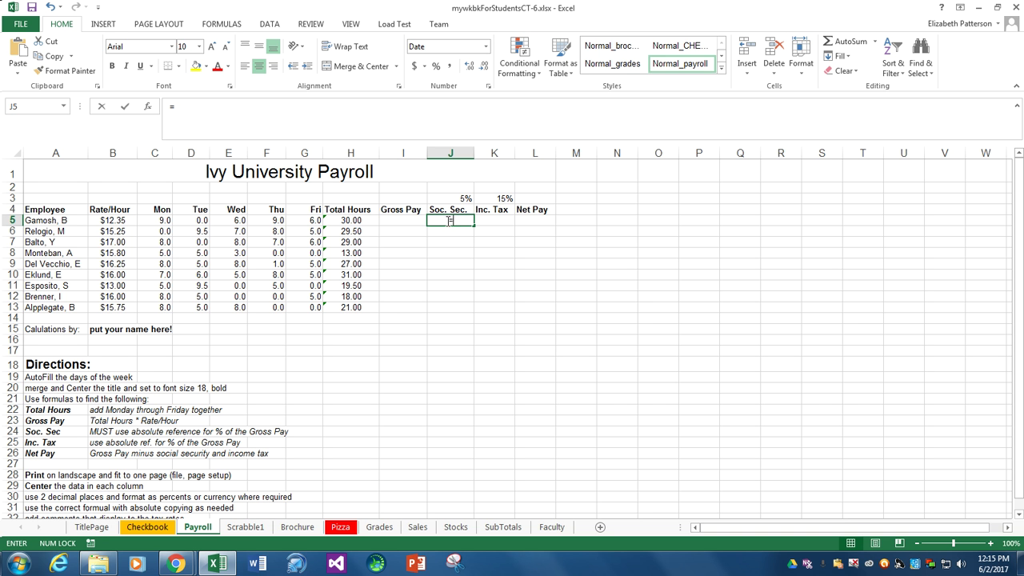
{"action": "type", "text": "="}
{"action": "left_click", "coordinate": [401, 222]}
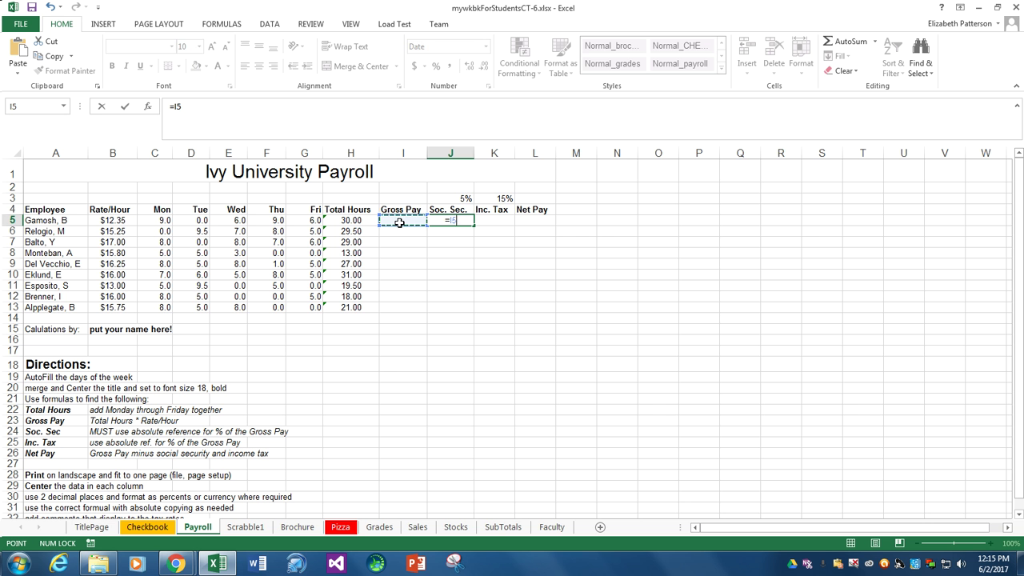
{"action": "type", "text": "*"}
{"action": "left_click", "coordinate": [449, 198]}
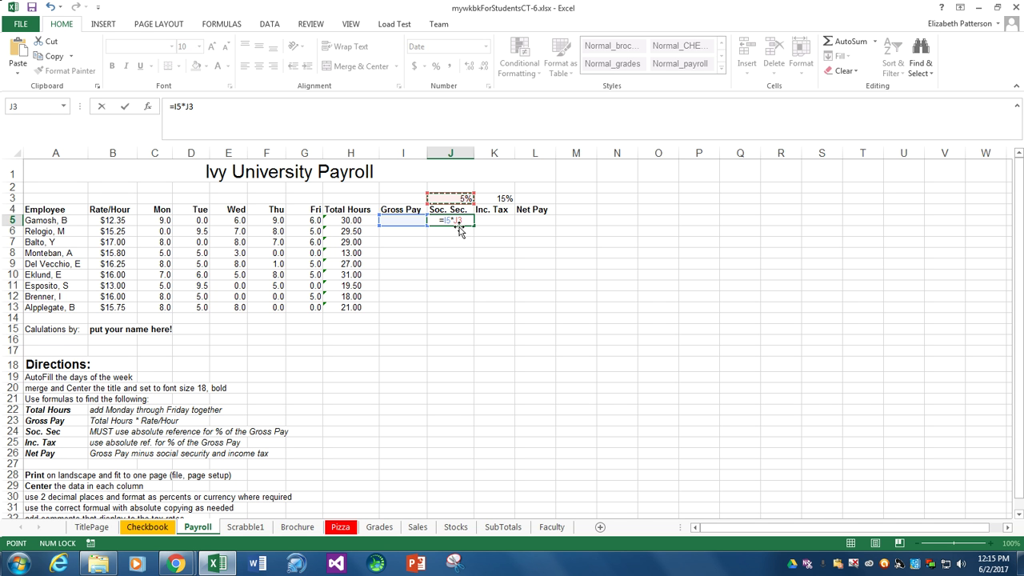
{"action": "key", "text": "F4"}
{"action": "key", "text": "Return"}
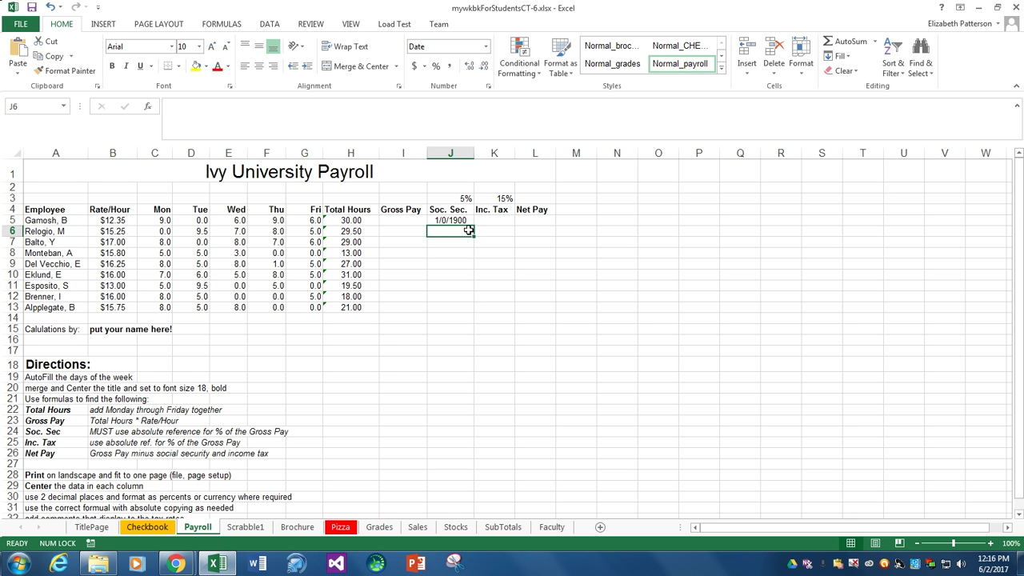
{"action": "left_click", "coordinate": [465, 223]}
{"action": "left_click_drag", "start_coordinate": [472, 225], "coordinate": [470, 312]}
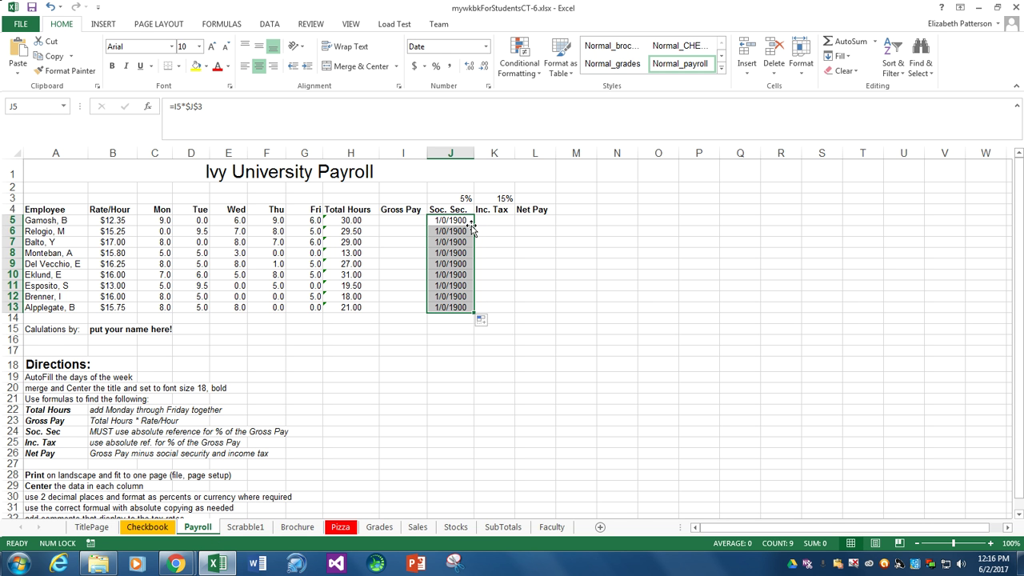
Enter 50 as the first employee's Gross Pay in I5.
{"action": "left_click", "coordinate": [395, 222]}
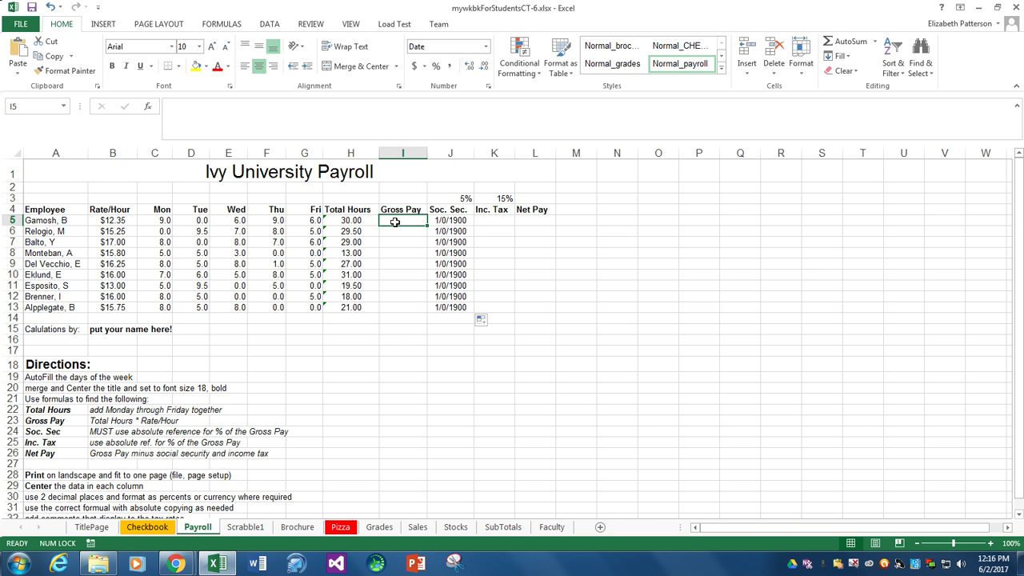
{"action": "type", "text": "50"}
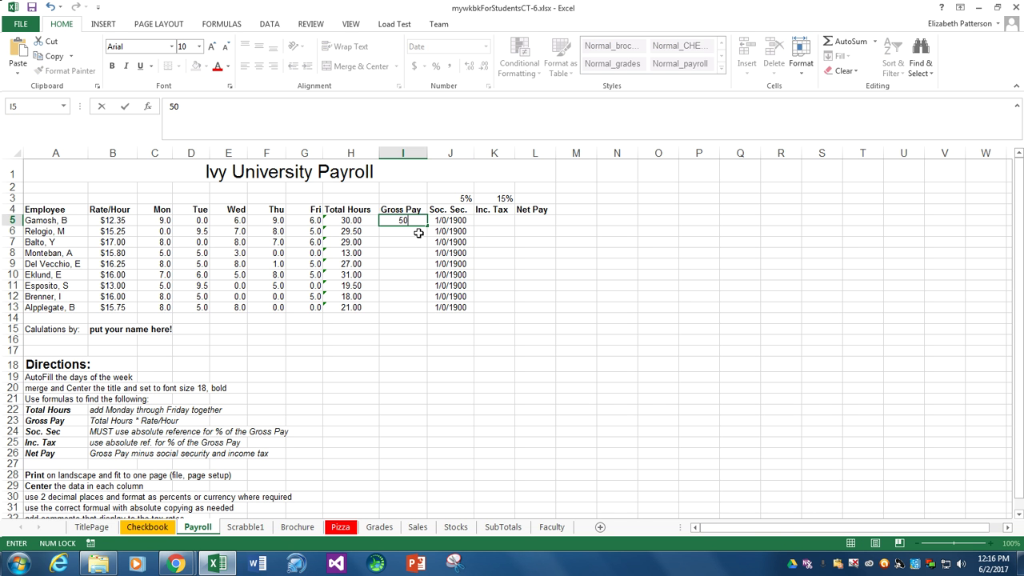
{"action": "key", "text": "Tab"}
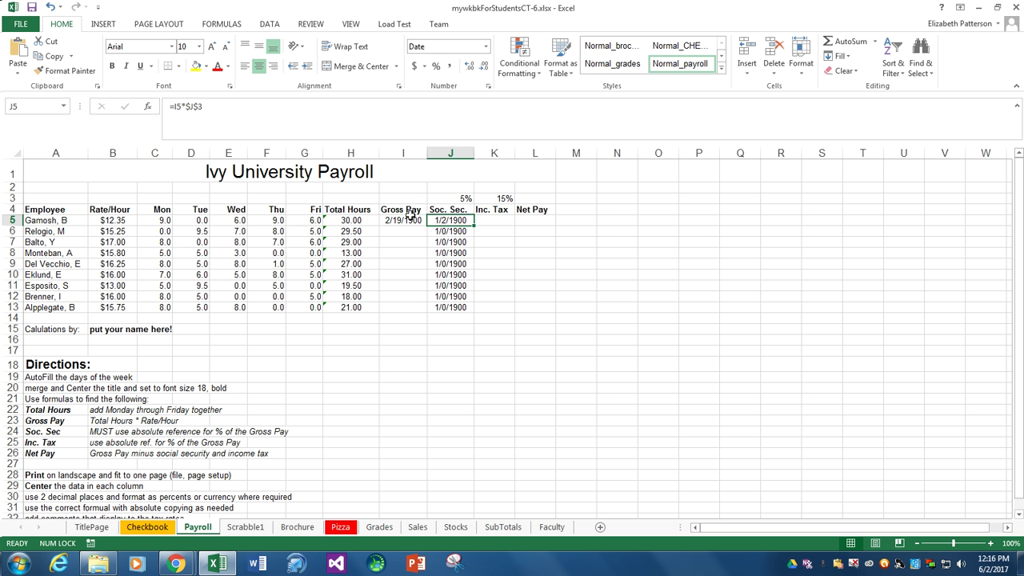
Clear the trial Gross Pay value in I5 and format the pay and deduction cells I5:L13 as Number.
{"action": "left_click", "coordinate": [405, 220]}
{"action": "key", "text": "Delete"}
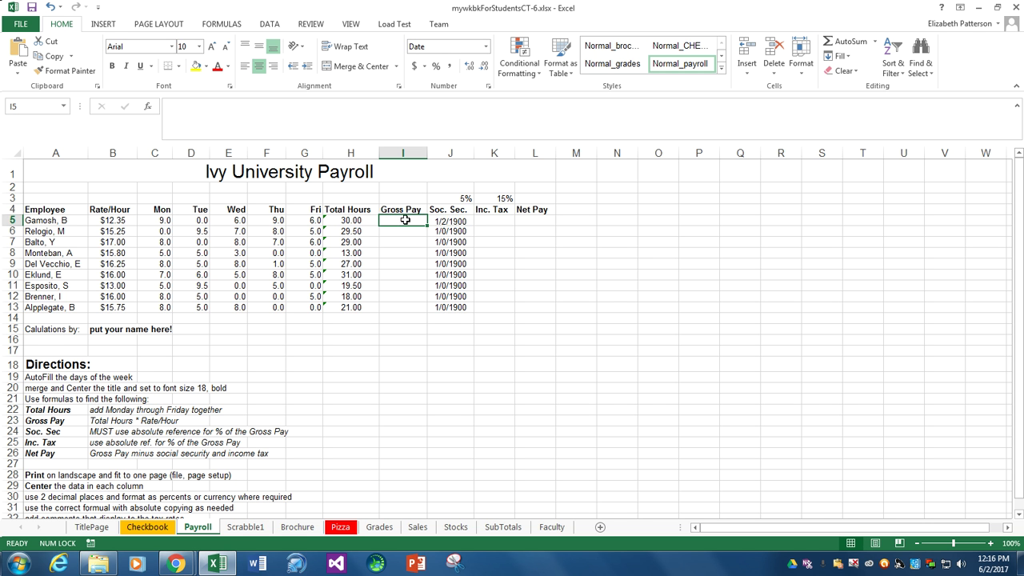
{"action": "left_click_drag", "start_coordinate": [398, 217], "coordinate": [534, 309]}
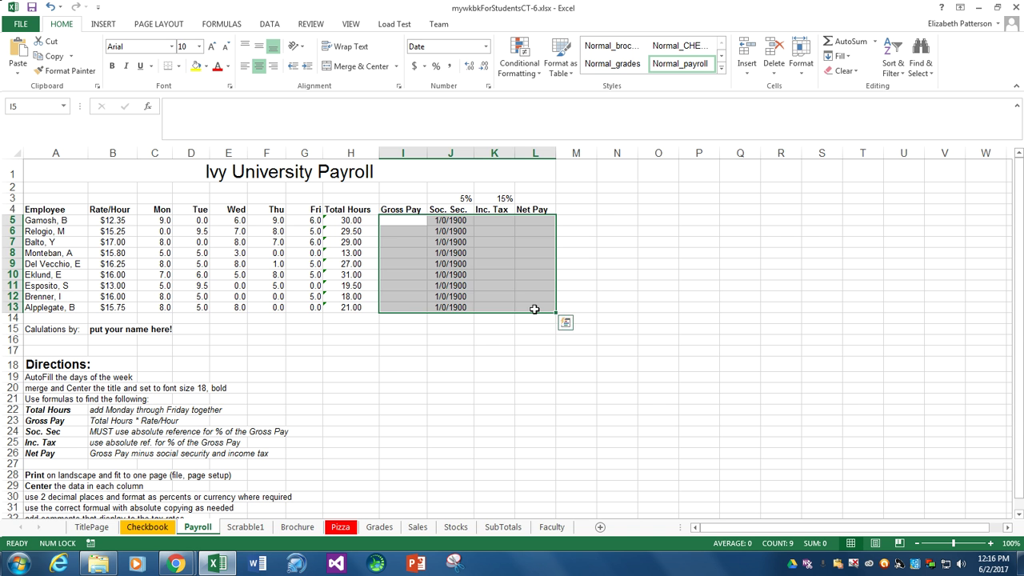
{"action": "left_click", "coordinate": [486, 47]}
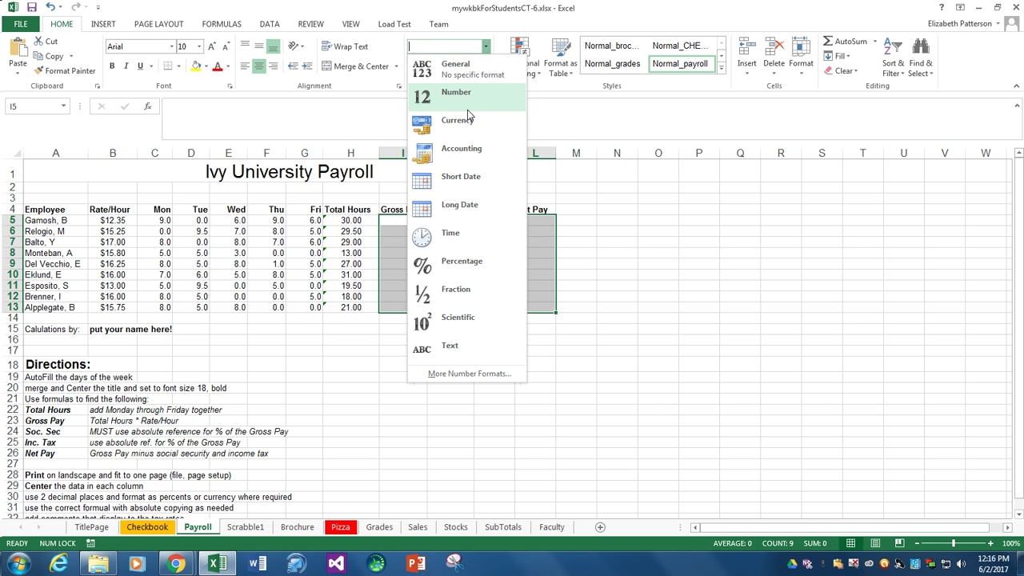
{"action": "left_click", "coordinate": [469, 100]}
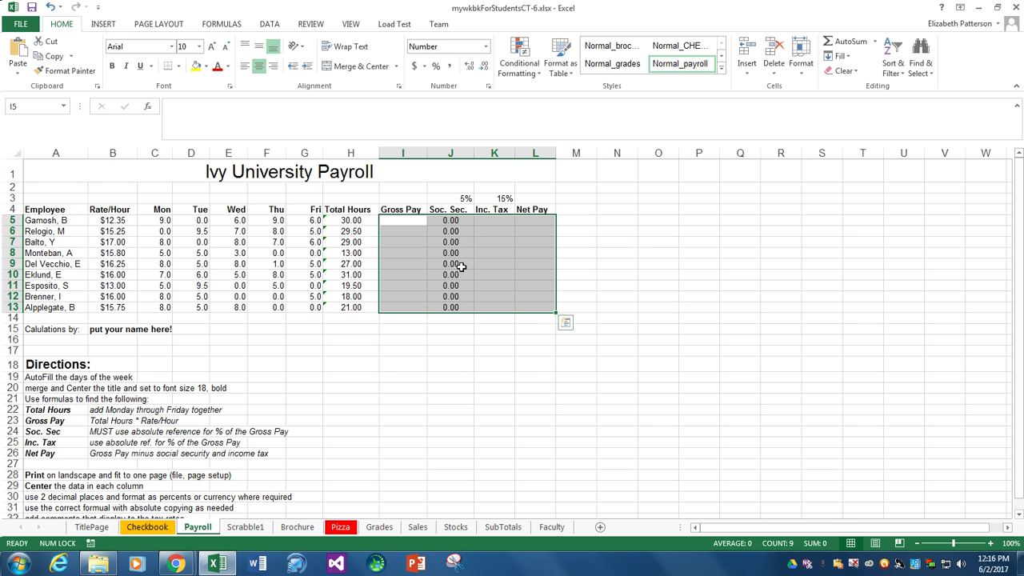
Test the Soc. Sec. formulas with Gross Pay values of 100 in I5 and 200 in I6, and clear both test values.
{"action": "left_click", "coordinate": [413, 224]}
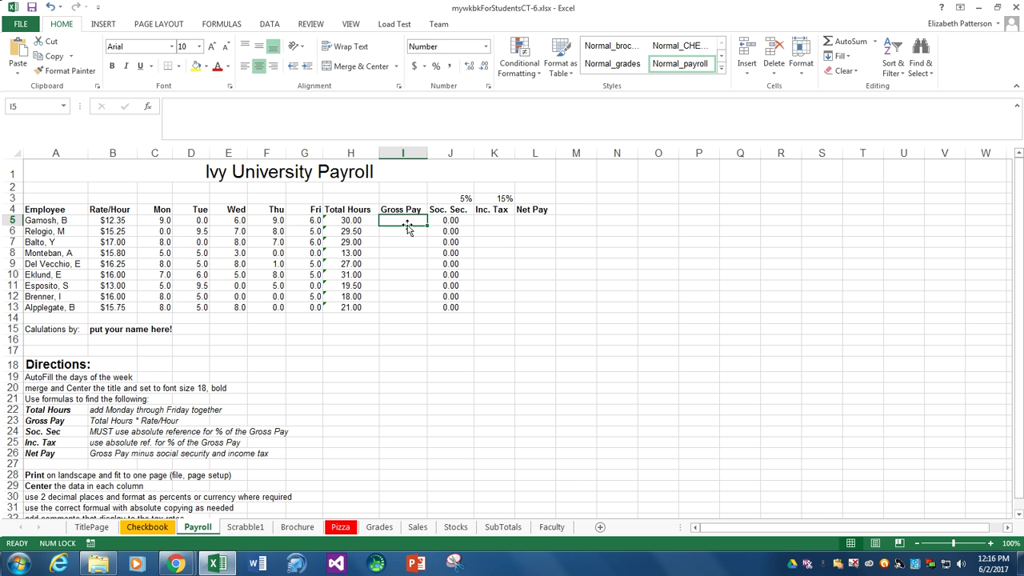
{"action": "type", "text": "100"}
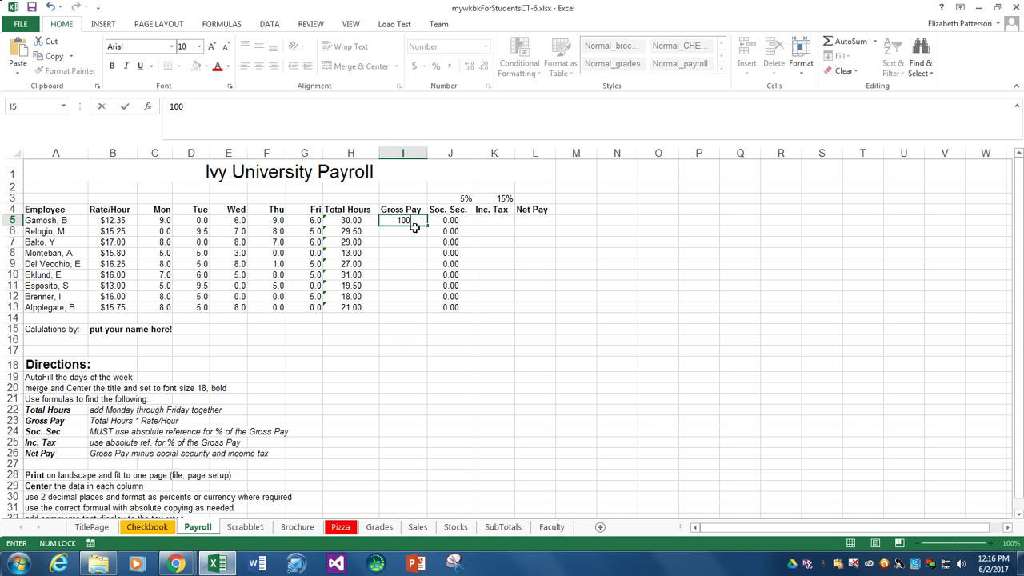
{"action": "key", "text": "Return"}
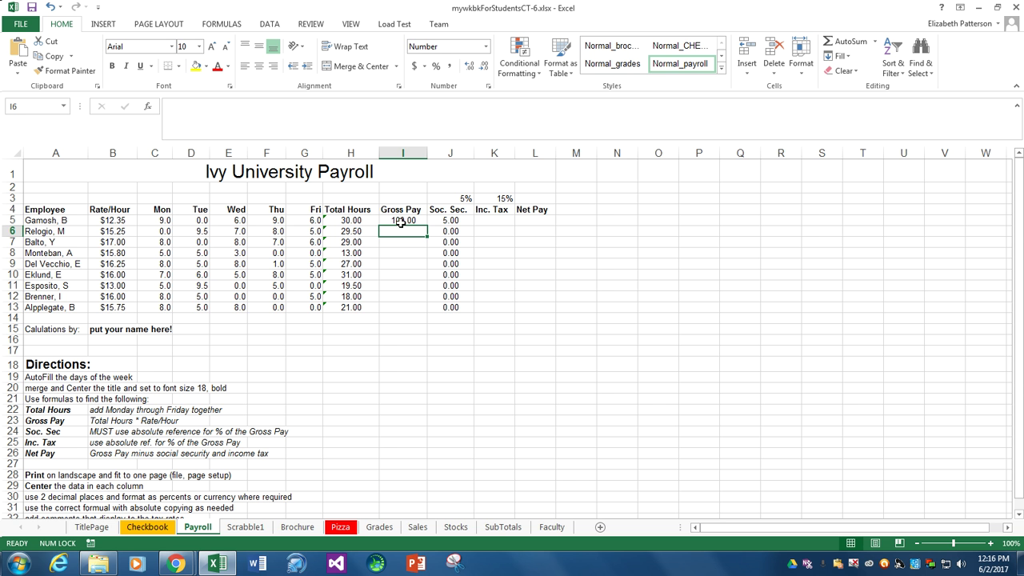
{"action": "left_click", "coordinate": [446, 221]}
{"action": "left_click", "coordinate": [410, 230]}
{"action": "type", "text": "200"}
{"action": "key", "text": "Return"}
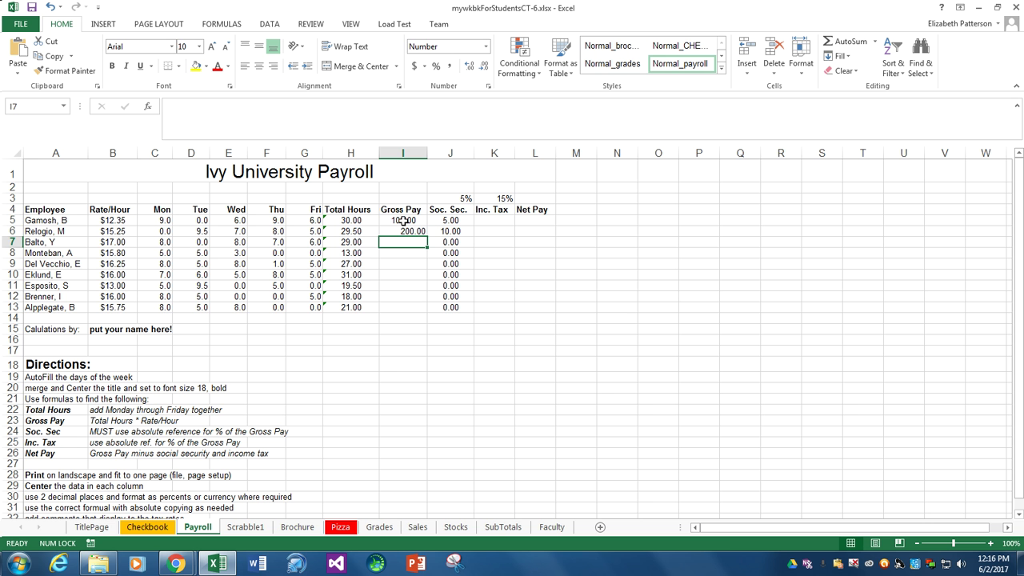
{"action": "left_click_drag", "start_coordinate": [405, 221], "coordinate": [405, 230]}
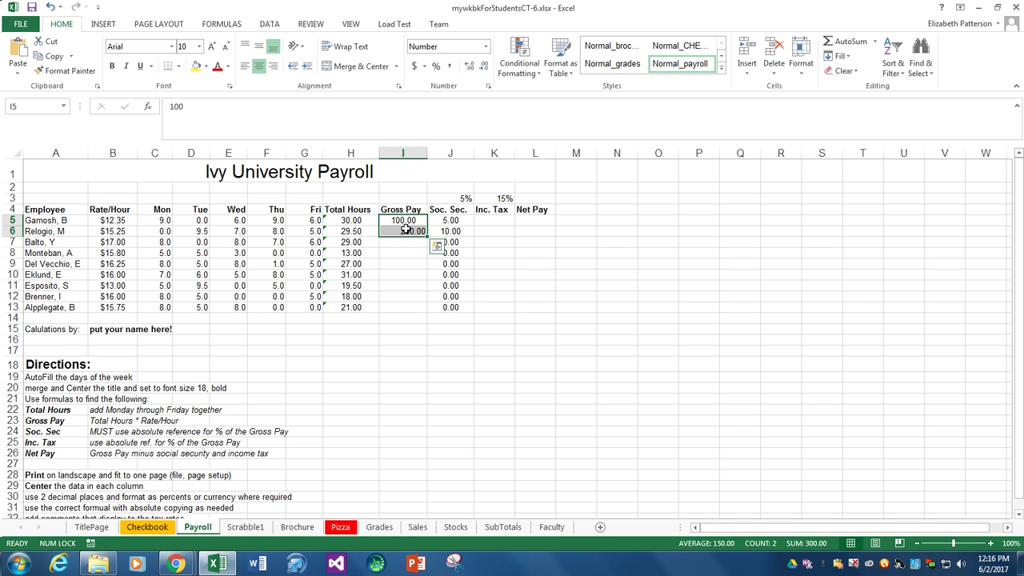
{"action": "key", "text": "Delete"}
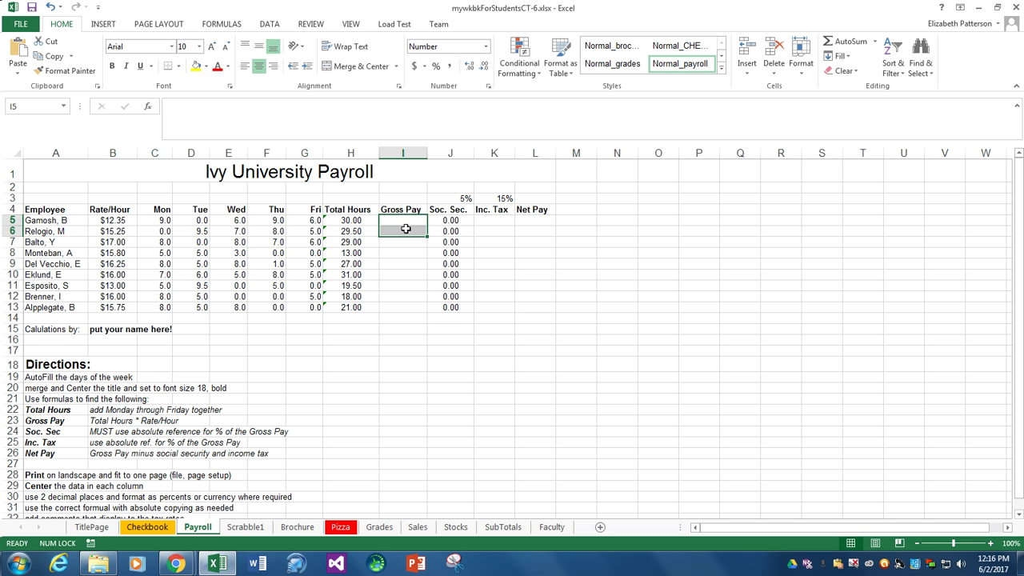
Enter the Inc. Tax formula =I5*$K$3 in K5 with an absolute reference to the 15% rate, and fill it down through K13.
{"action": "left_click", "coordinate": [489, 225]}
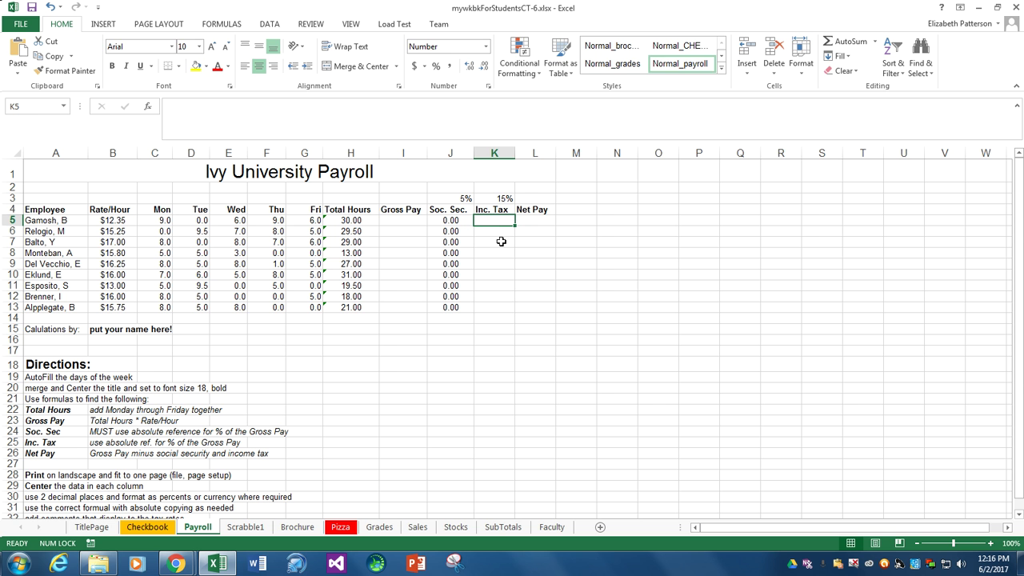
{"action": "type", "text": "="}
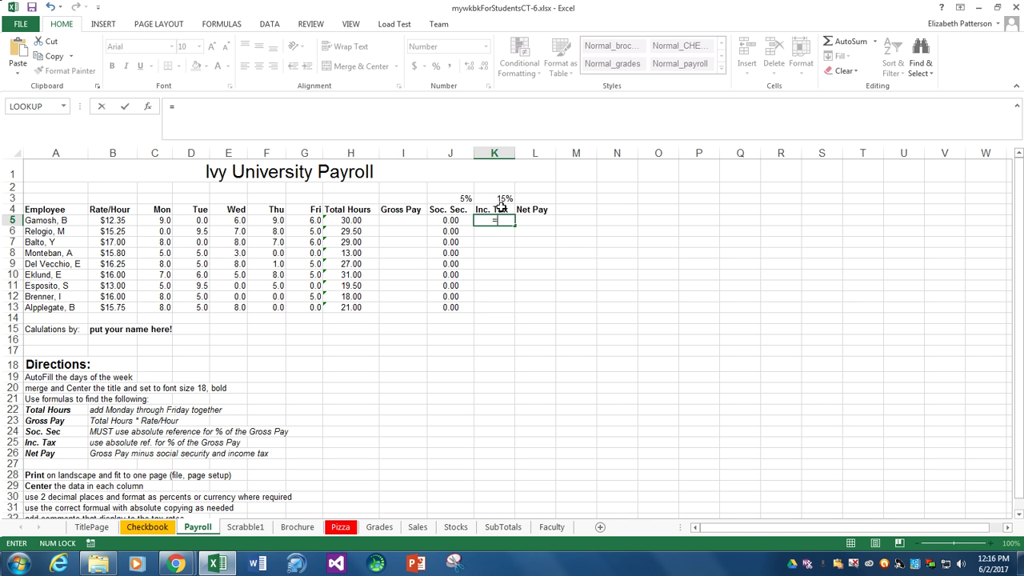
{"action": "left_click", "coordinate": [407, 222]}
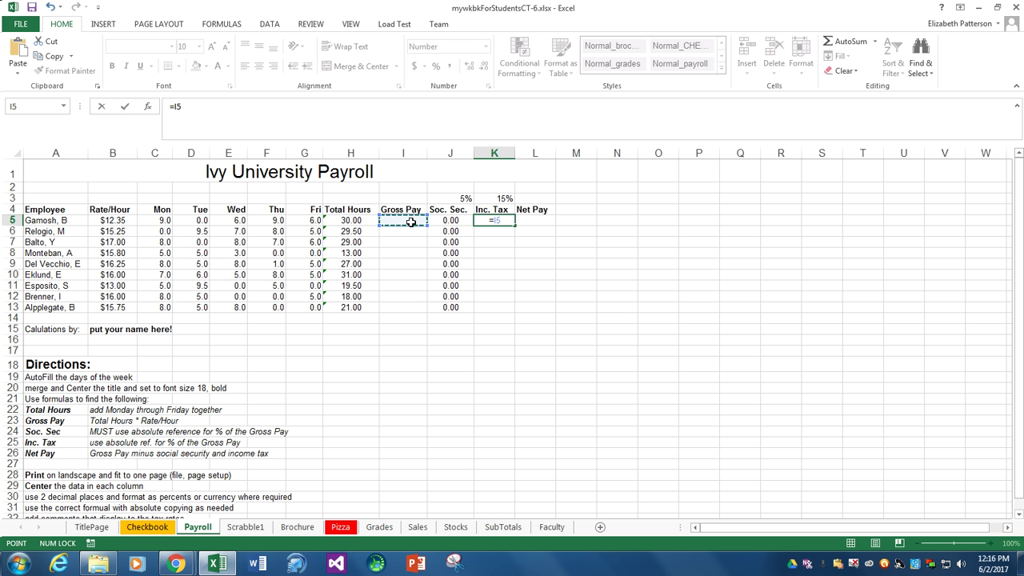
{"action": "type", "text": "*"}
{"action": "left_click", "coordinate": [495, 200]}
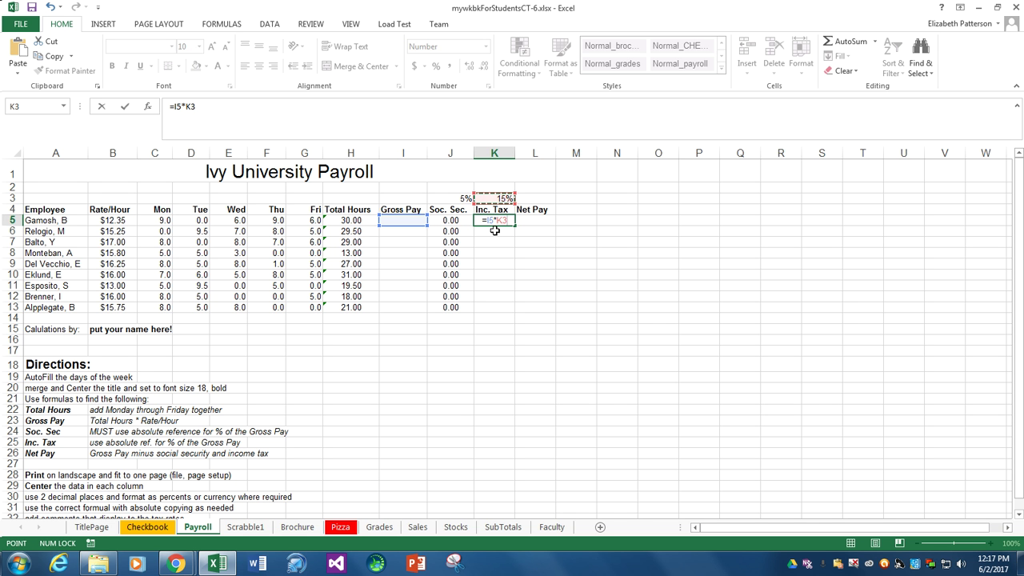
{"action": "key", "text": "F4"}
{"action": "key", "text": "F4"}
{"action": "key", "text": "F4"}
{"action": "key", "text": "Return"}
{"action": "left_click", "coordinate": [502, 221]}
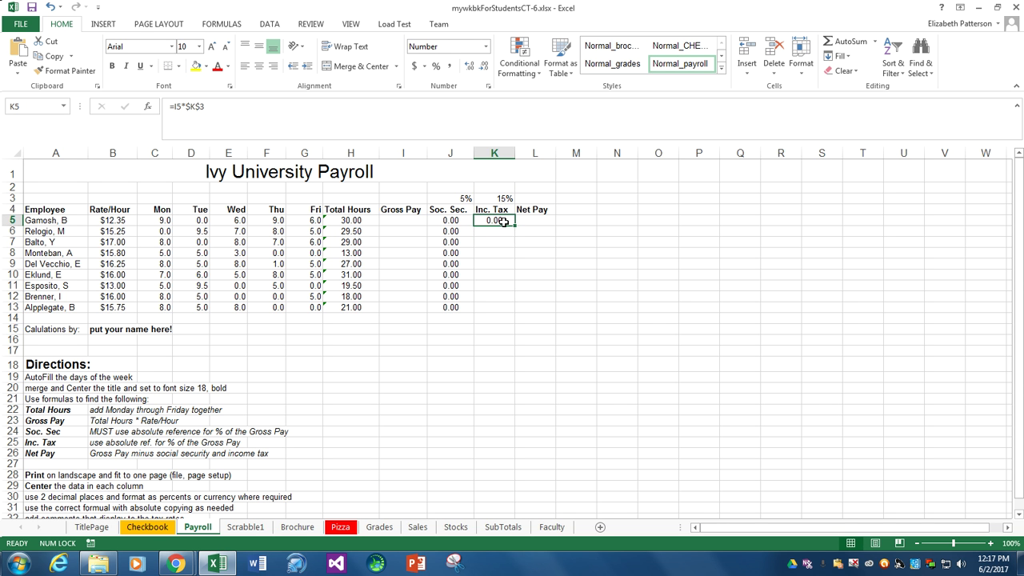
{"action": "left_click_drag", "start_coordinate": [515, 226], "coordinate": [509, 314]}
Enter the Net Pay formula =I5-J5-K5 in L5 and fill it down through L13.
{"action": "left_click", "coordinate": [536, 219]}
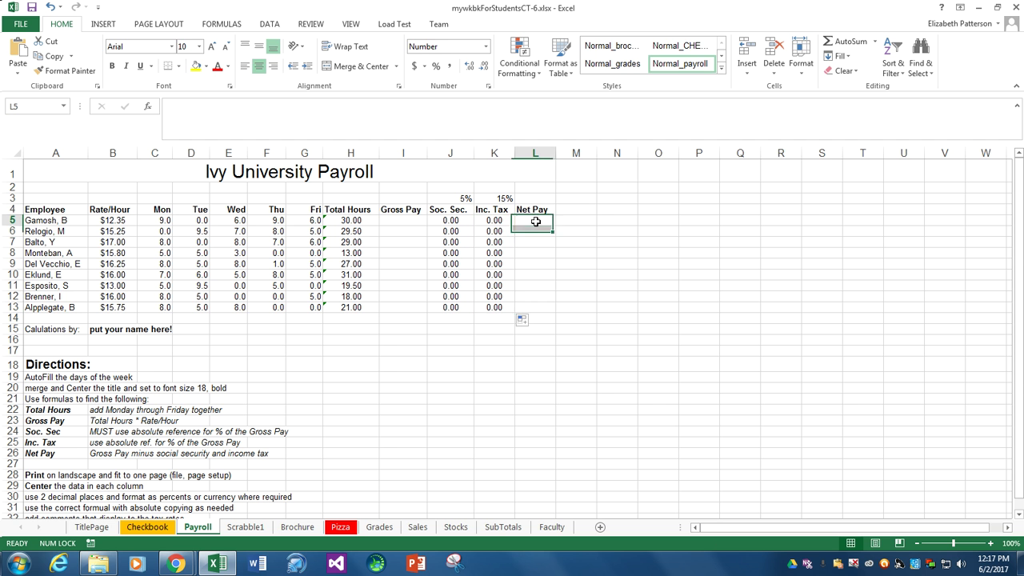
{"action": "type", "text": "="}
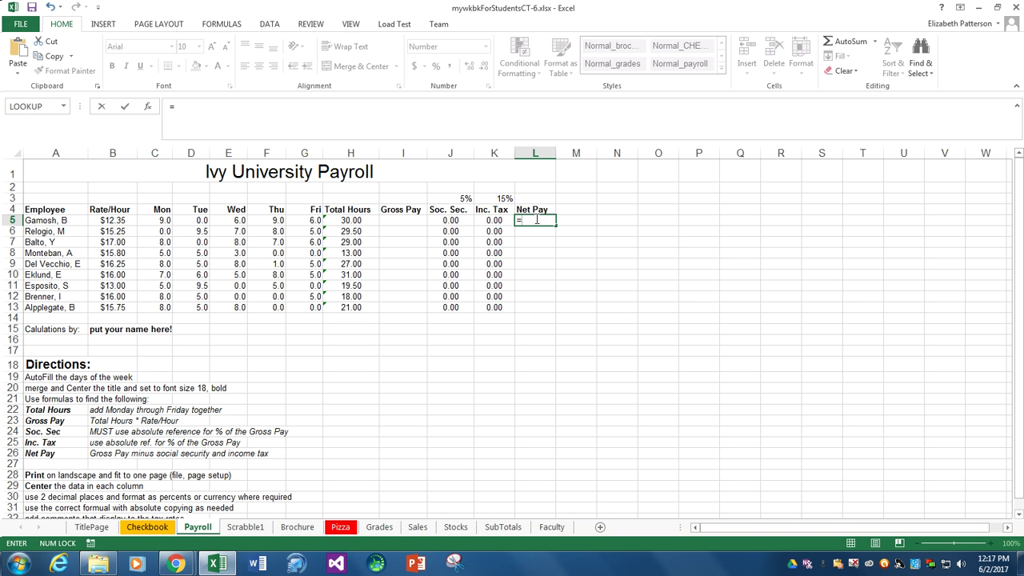
{"action": "left_click", "coordinate": [400, 220]}
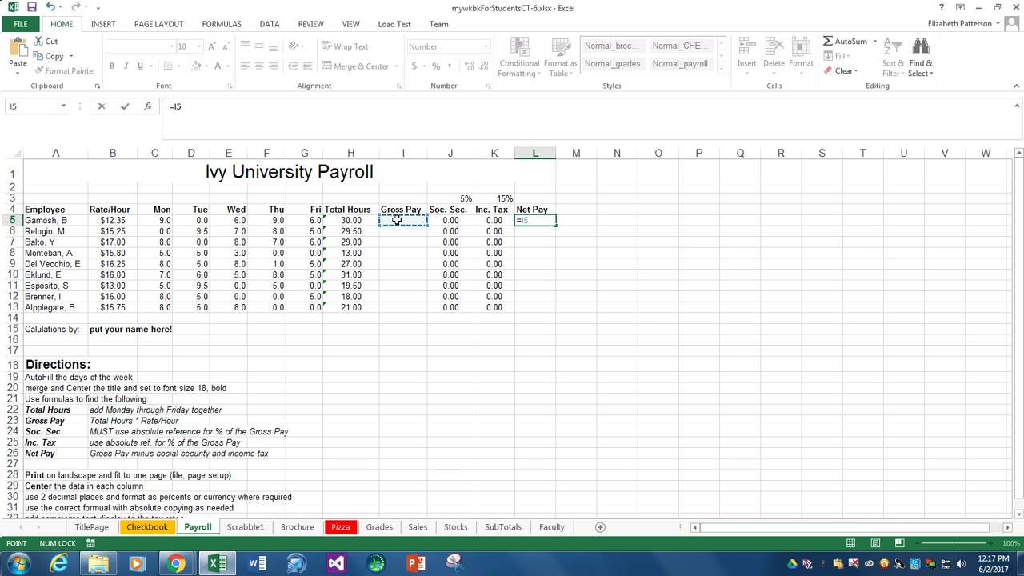
{"action": "type", "text": "-"}
{"action": "left_click", "coordinate": [446, 221]}
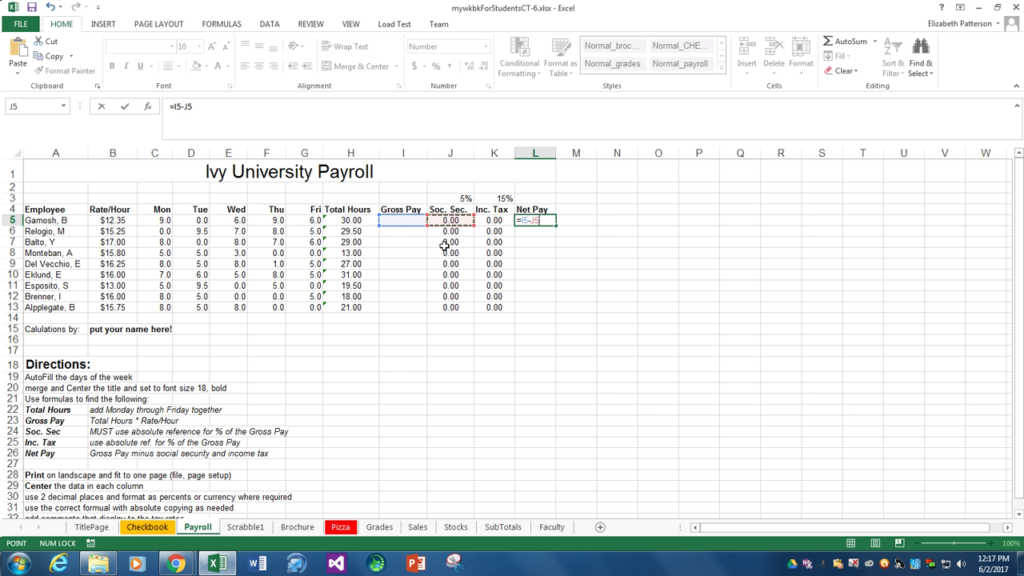
{"action": "type", "text": "-"}
{"action": "left_click", "coordinate": [494, 221]}
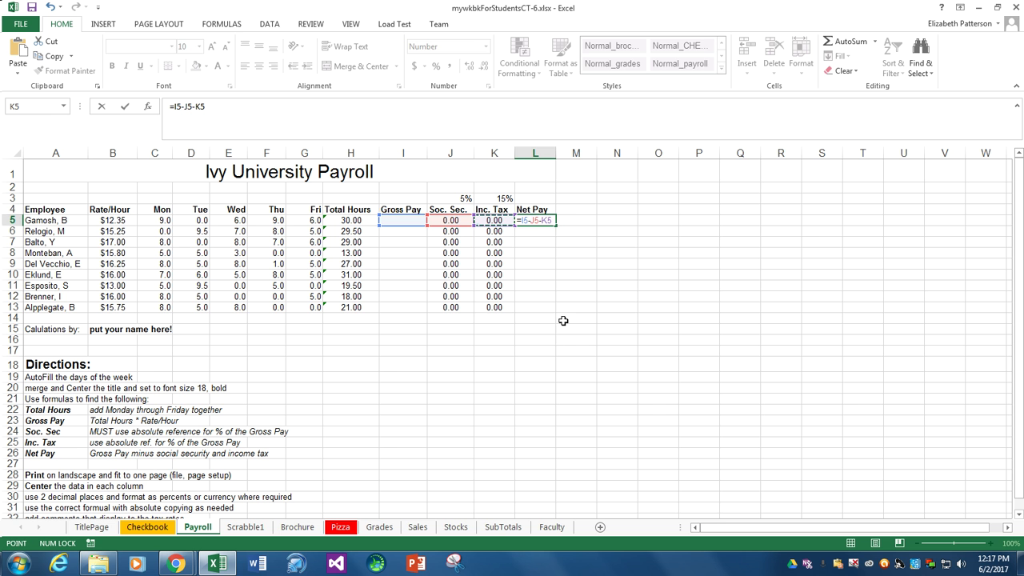
{"action": "key", "text": "Return"}
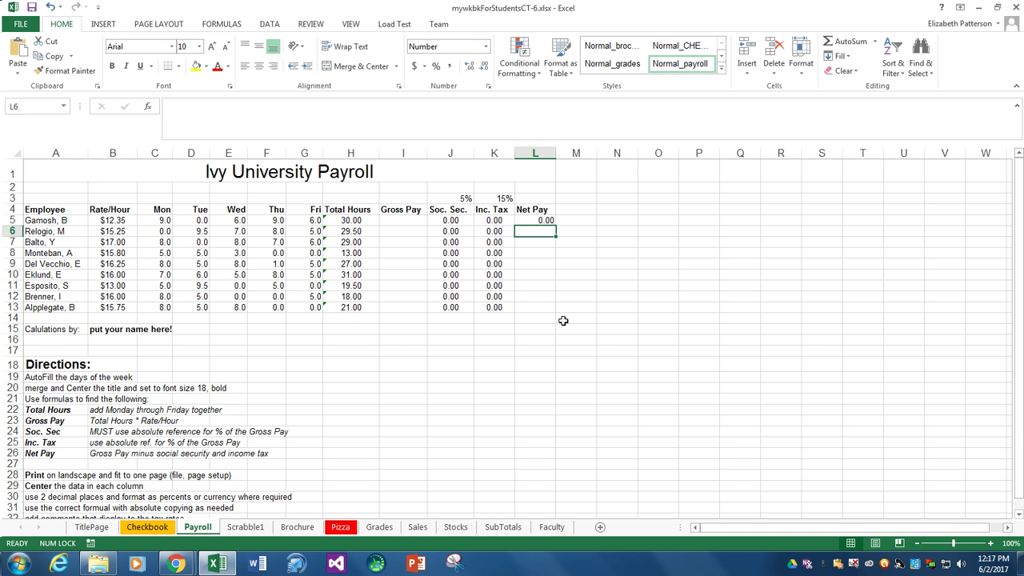
{"action": "left_click", "coordinate": [546, 219]}
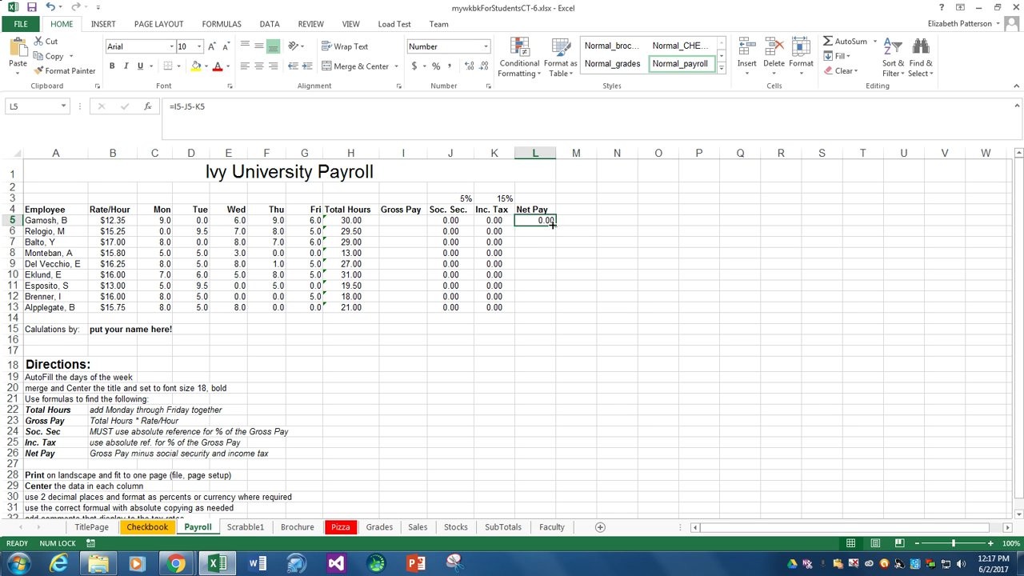
{"action": "left_click_drag", "start_coordinate": [555, 226], "coordinate": [554, 318]}
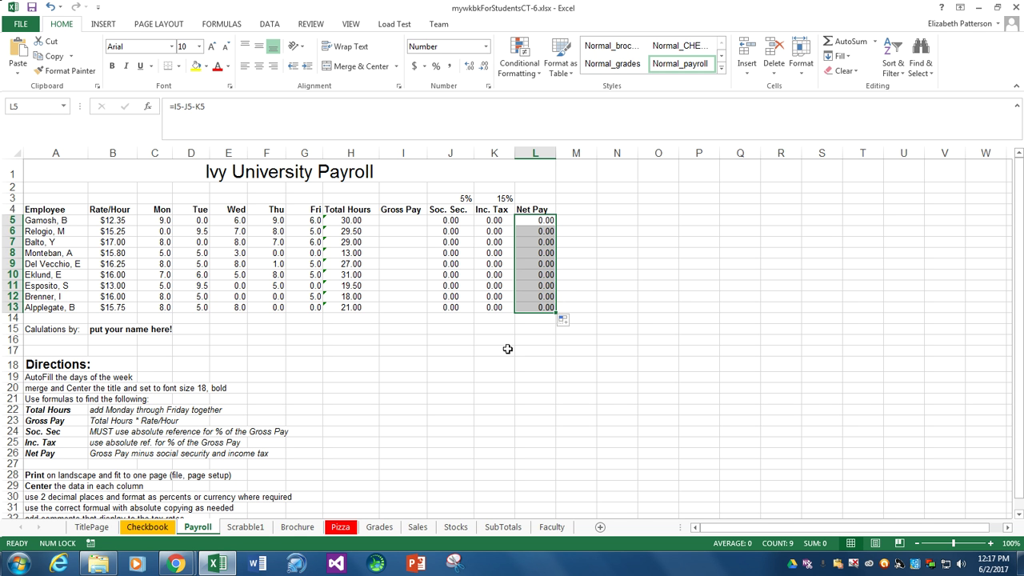
Calculate Gross Pay in I5 with the formula =B5*H5 and fill it down through I13.
{"action": "left_click", "coordinate": [403, 221]}
{"action": "type", "text": "="}
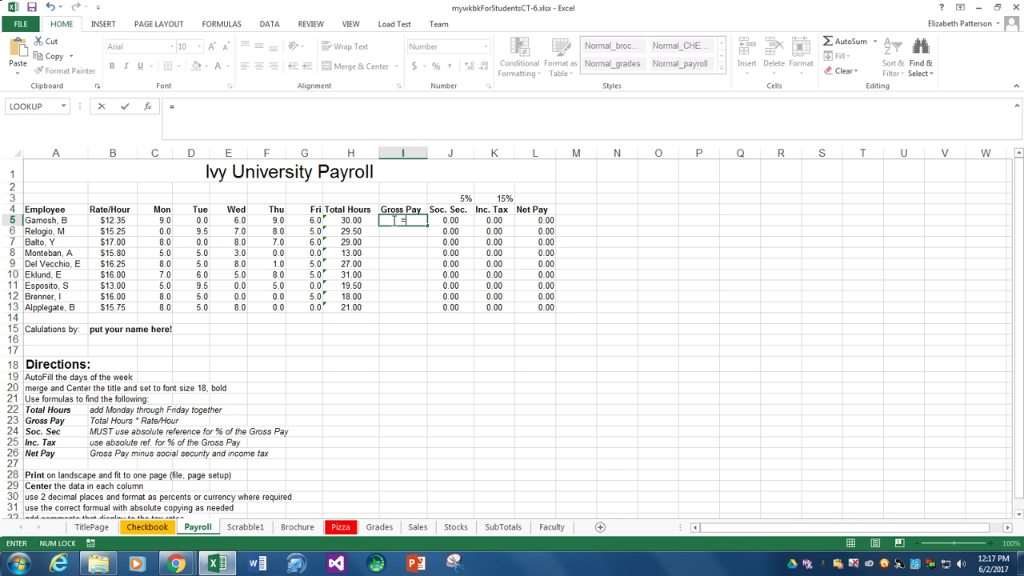
{"action": "left_click", "coordinate": [114, 221]}
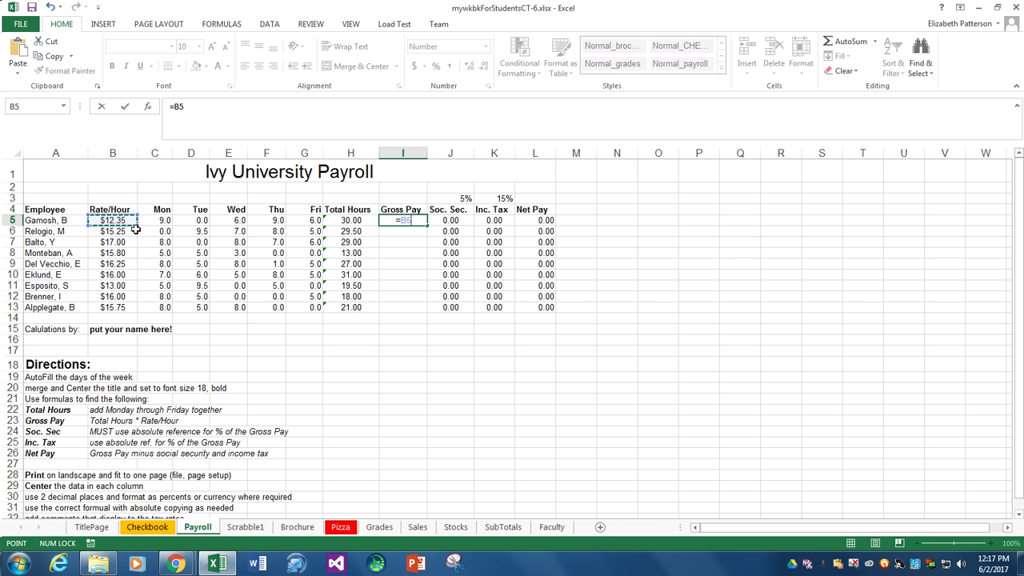
{"action": "type", "text": "*"}
{"action": "left_click", "coordinate": [353, 221]}
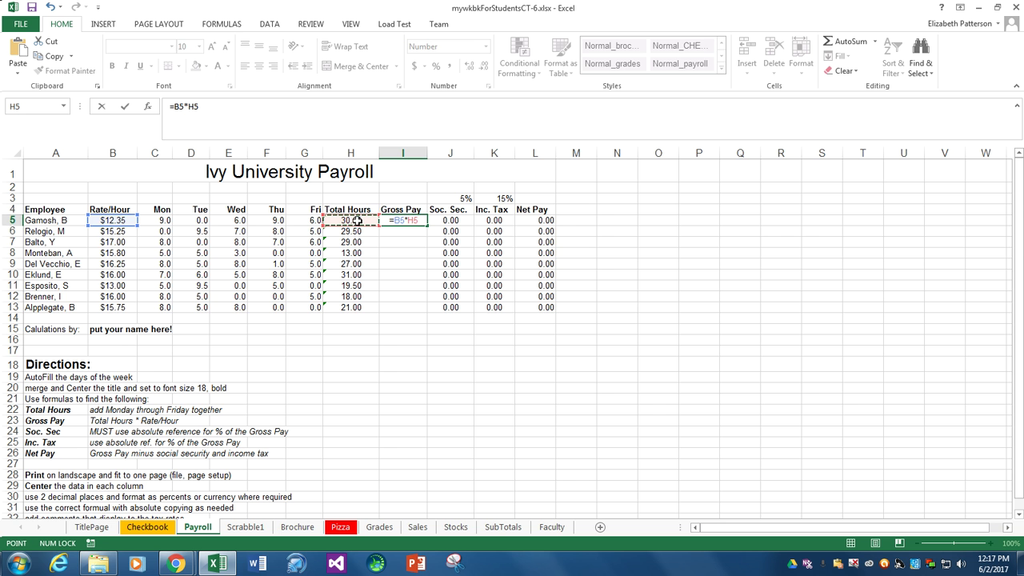
{"action": "key", "text": "Return"}
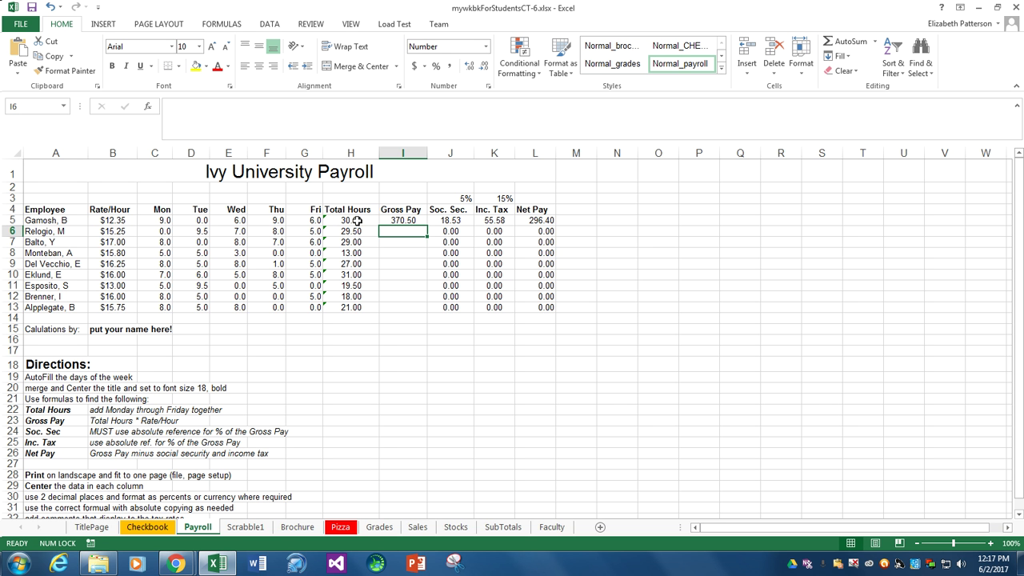
{"action": "left_click", "coordinate": [404, 221]}
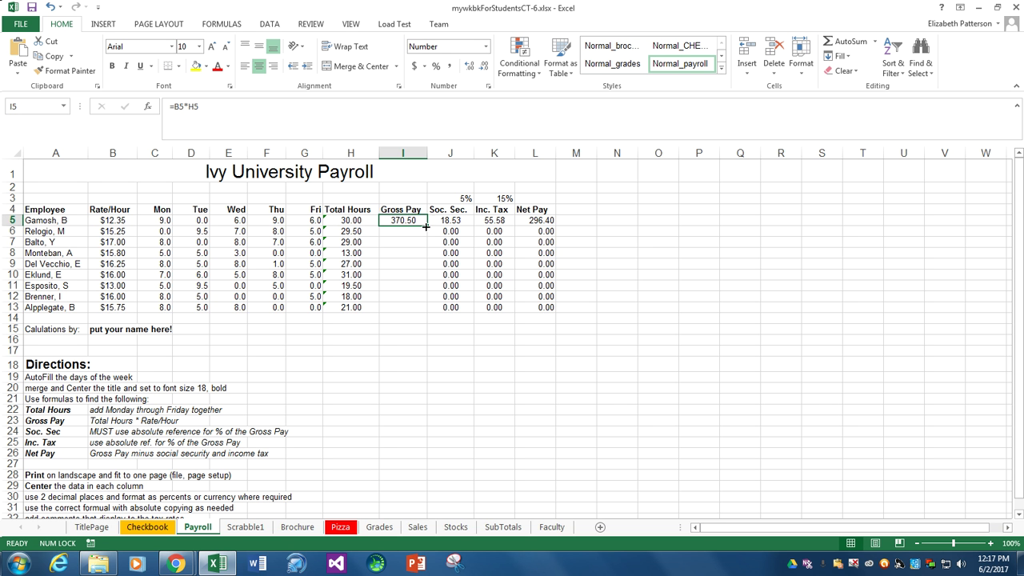
{"action": "left_click_drag", "start_coordinate": [426, 226], "coordinate": [428, 316]}
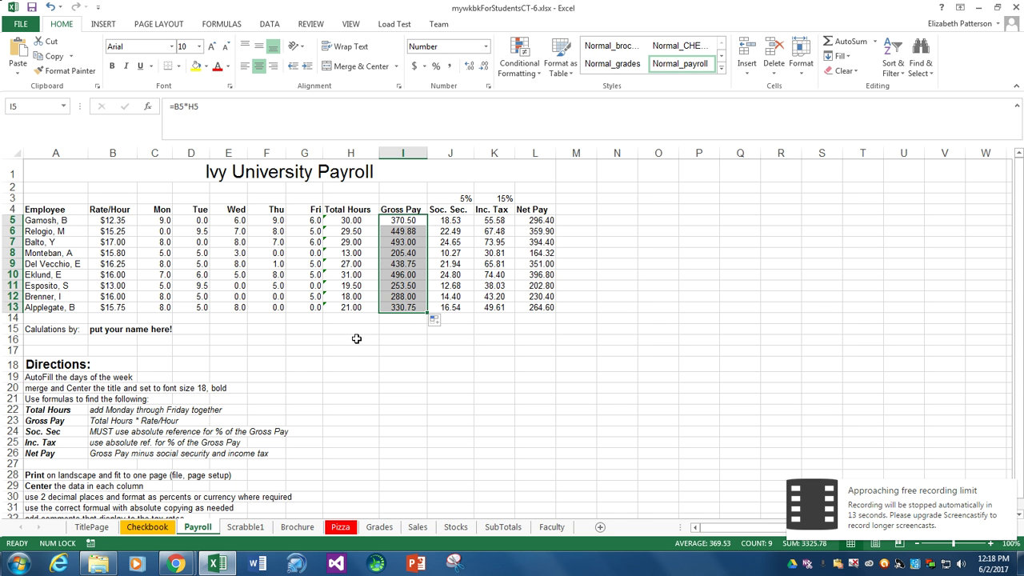
{"action": "left_click", "coordinate": [106, 328]}
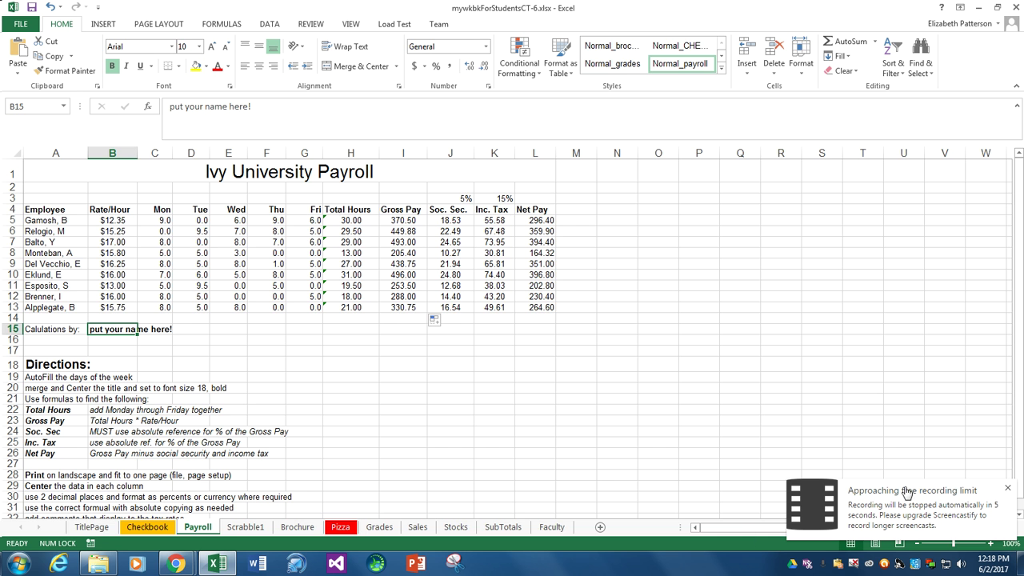
{"action": "left_click", "coordinate": [854, 517]}
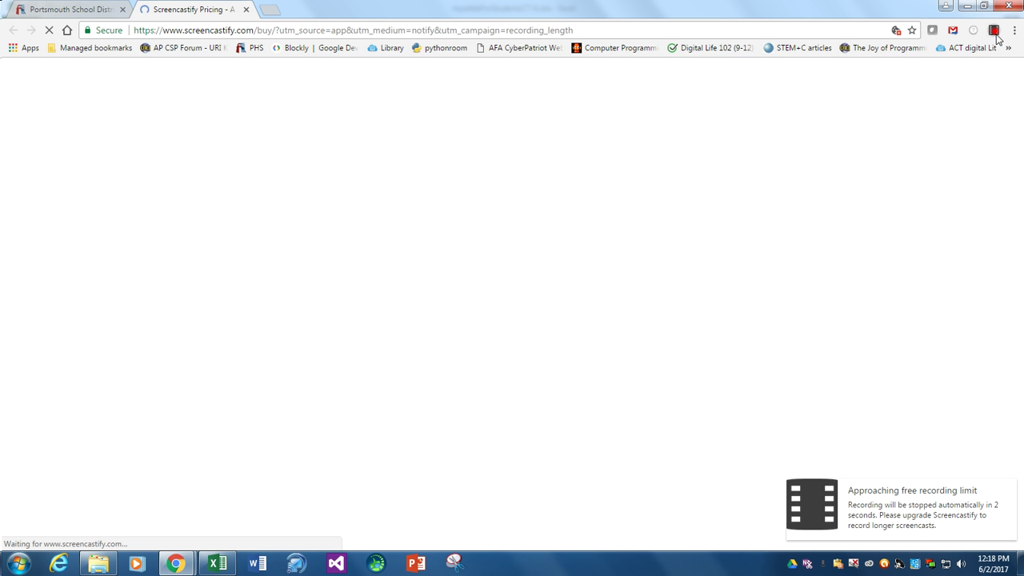
{"action": "left_click", "coordinate": [995, 32]}
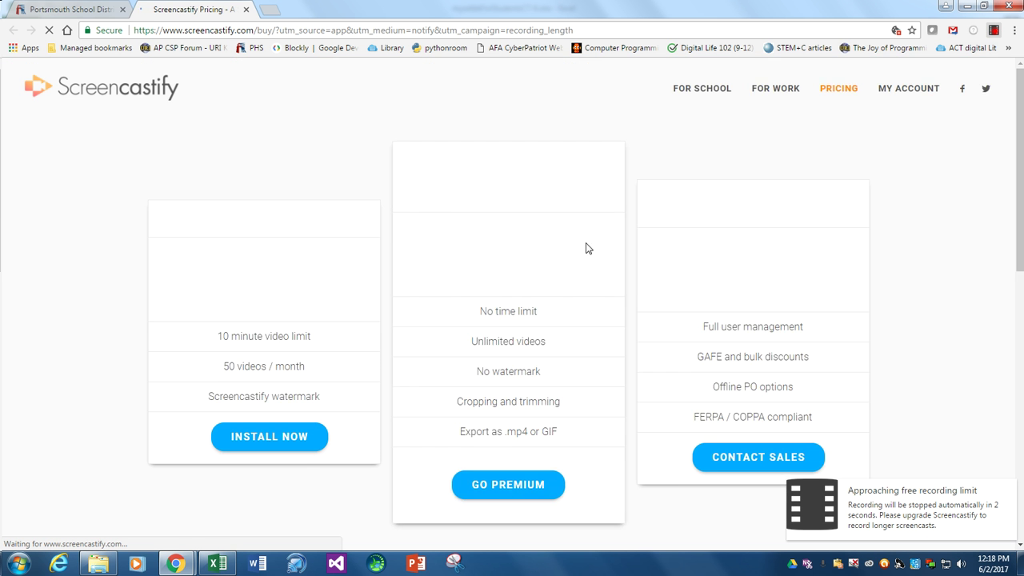